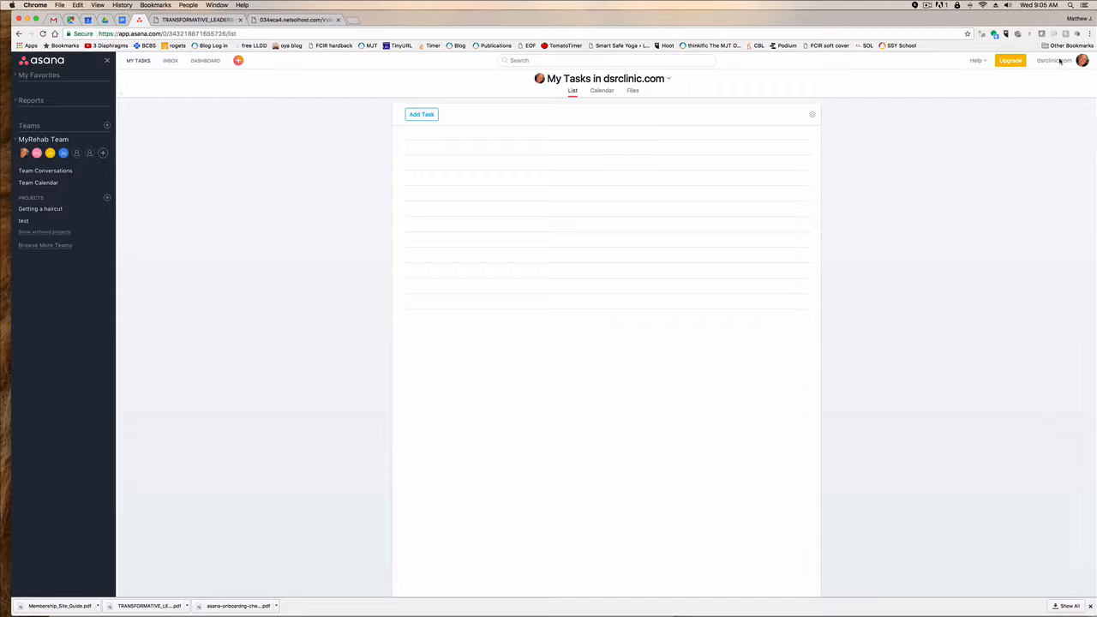
{"action": "left_click", "coordinate": [1060, 61]}
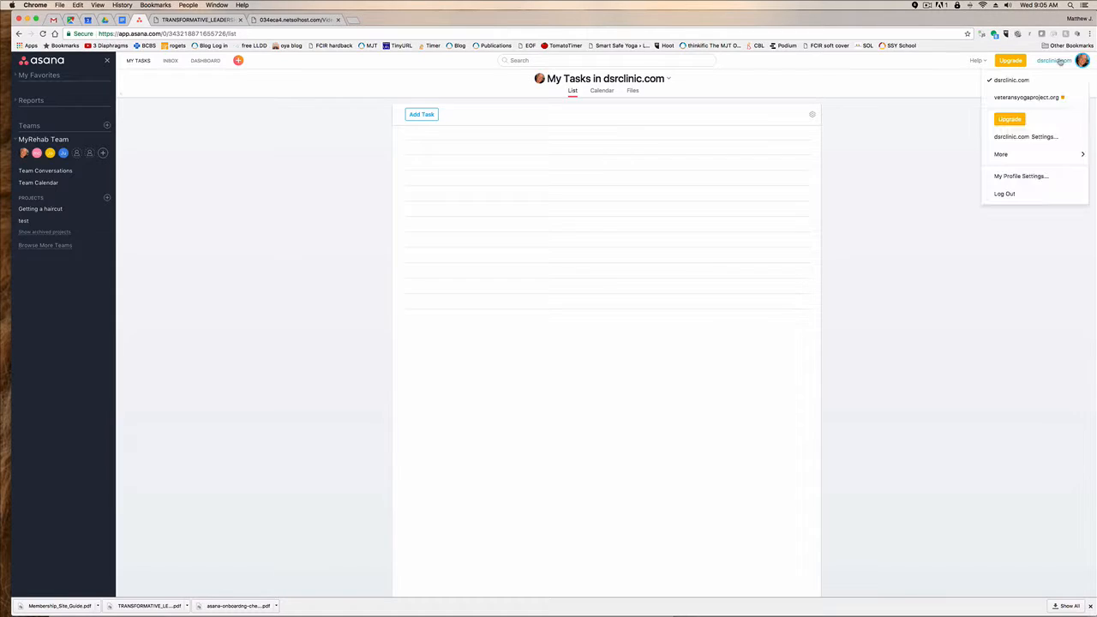
{"action": "left_click", "coordinate": [1018, 81]}
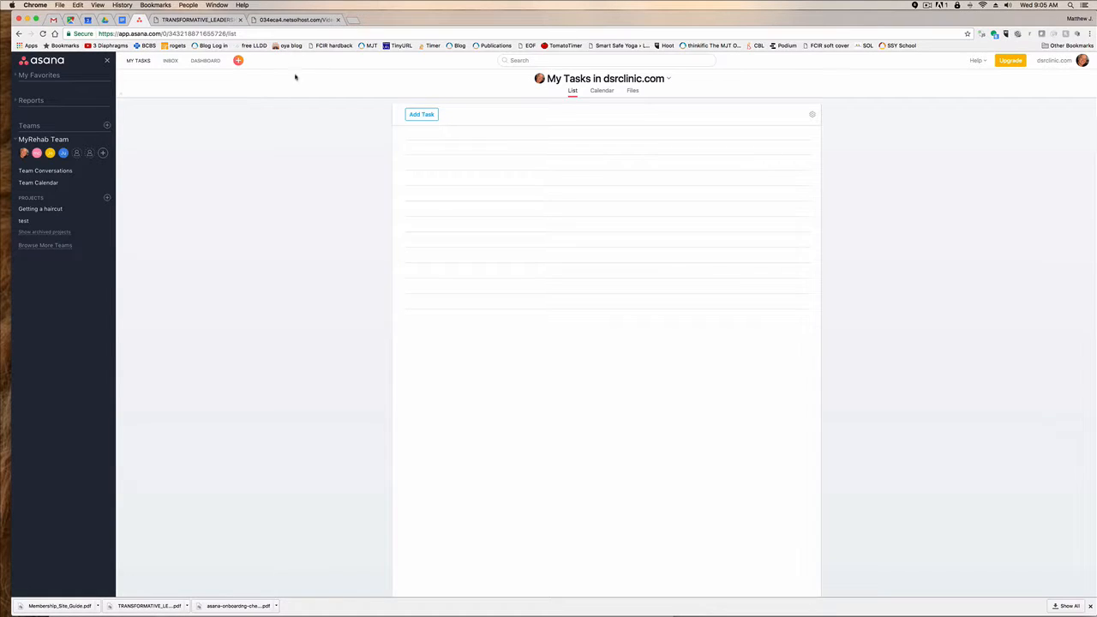
{"action": "left_click", "coordinate": [237, 61]}
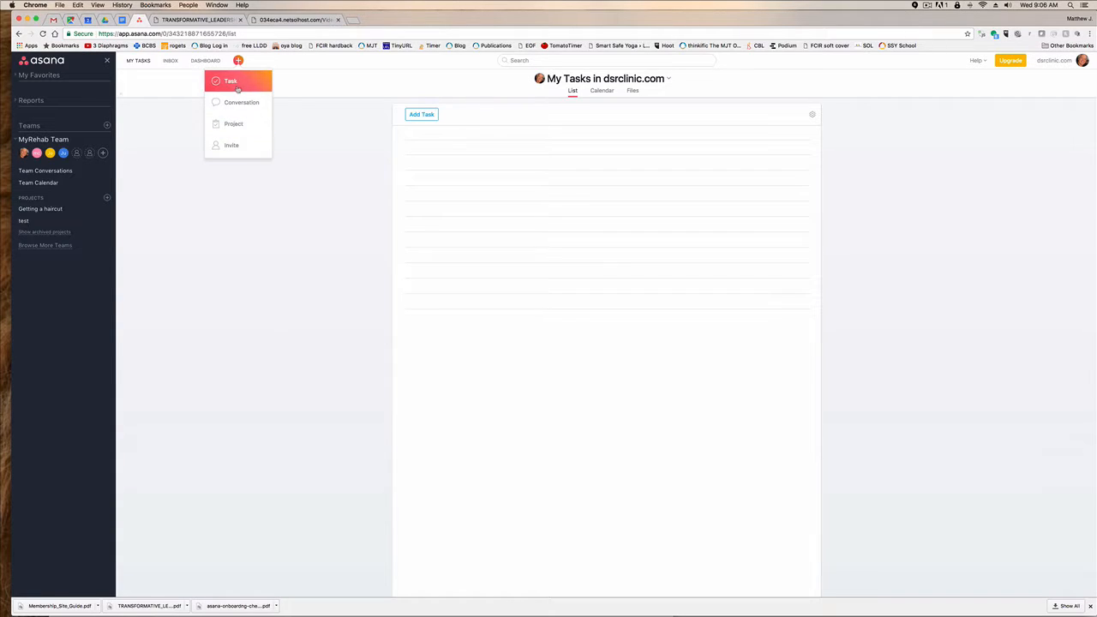
{"action": "left_click", "coordinate": [306, 128]}
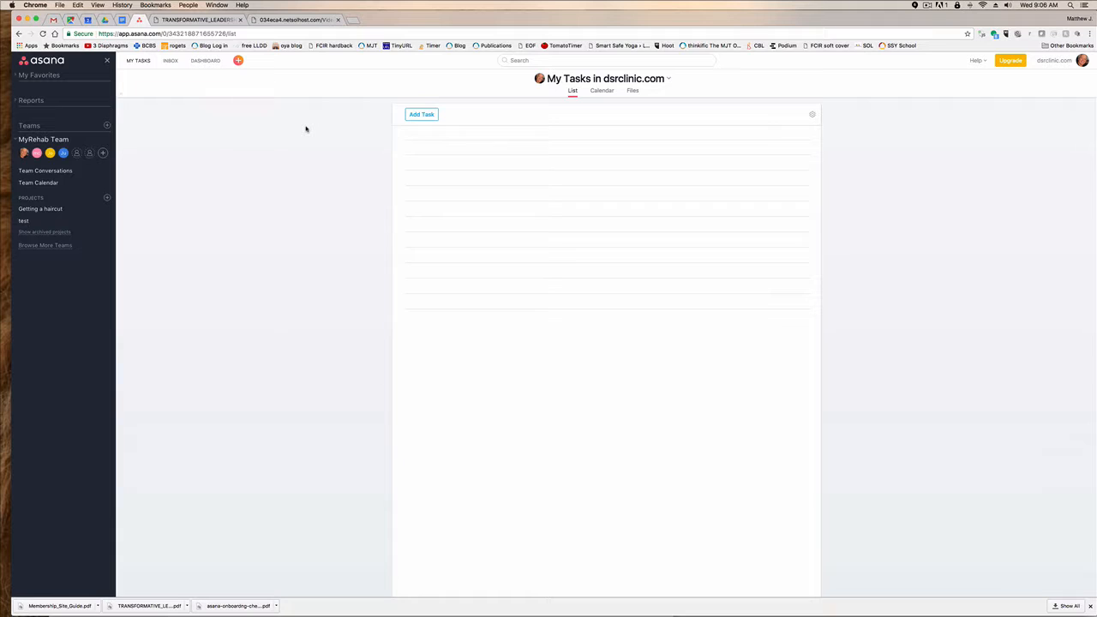
Step: Create a project named "yoga for hangnails workshop" with the description "Aug 8 wkshop"
{"action": "left_click", "coordinate": [238, 62]}
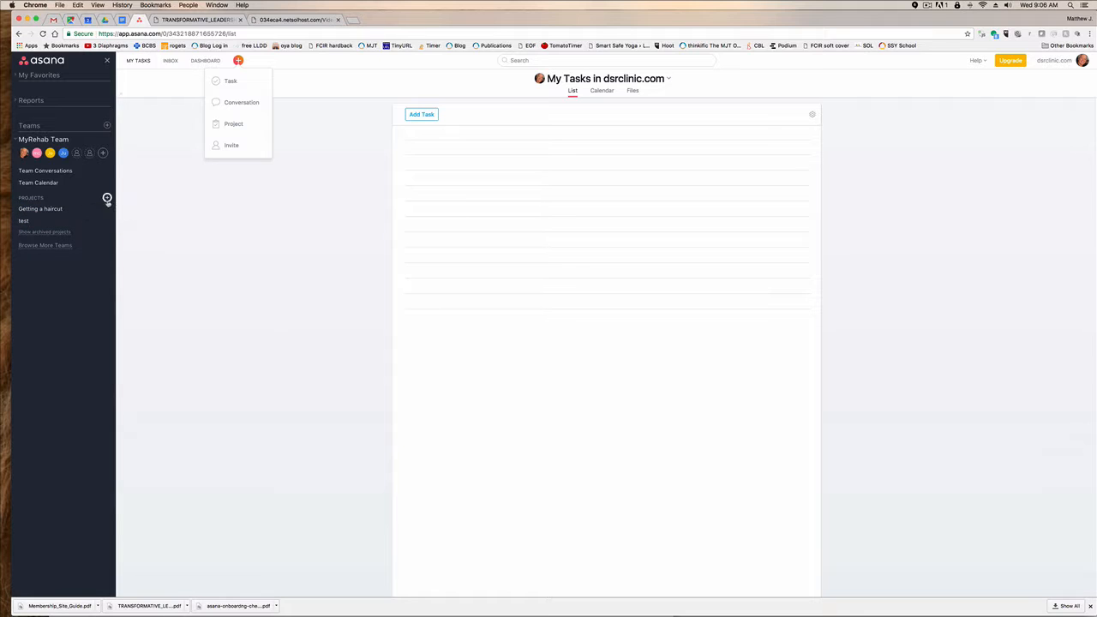
{"action": "left_click", "coordinate": [244, 124]}
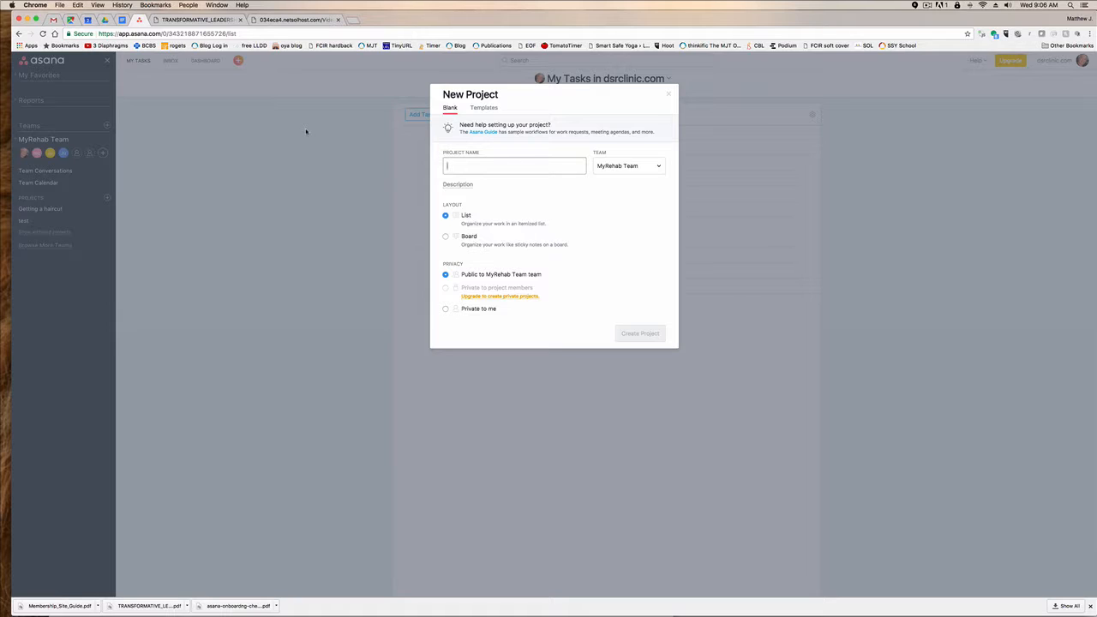
{"action": "type", "text": "yoga for ha"}
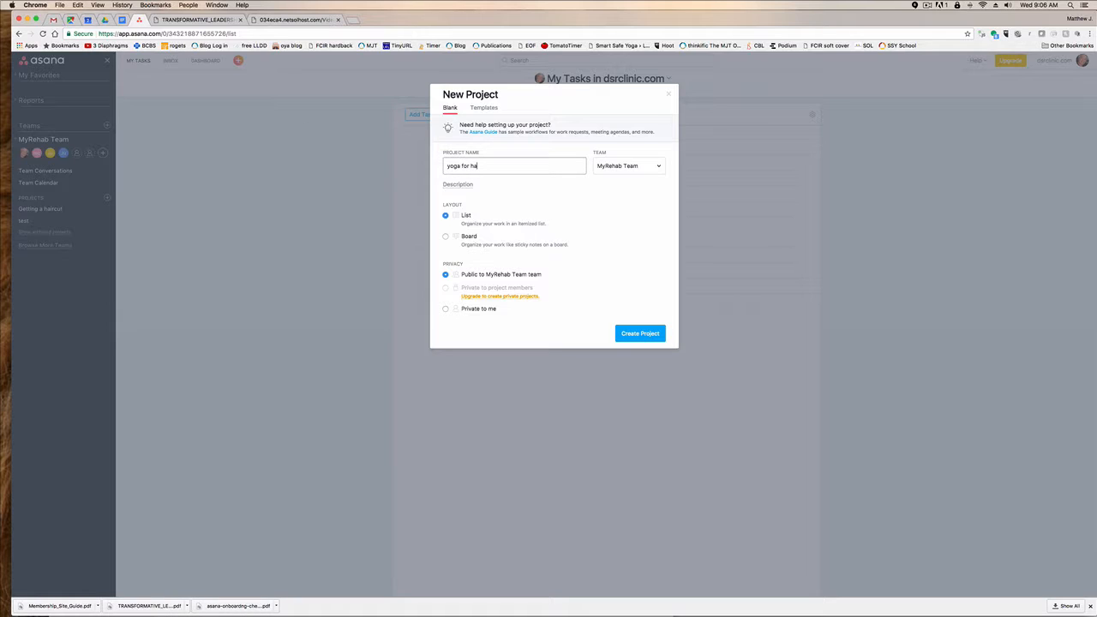
{"action": "type", "text": "ngni"}
{"action": "type", "text": "ils workshop"}
{"action": "type", "text": "."}
{"action": "left_click", "coordinate": [461, 184]}
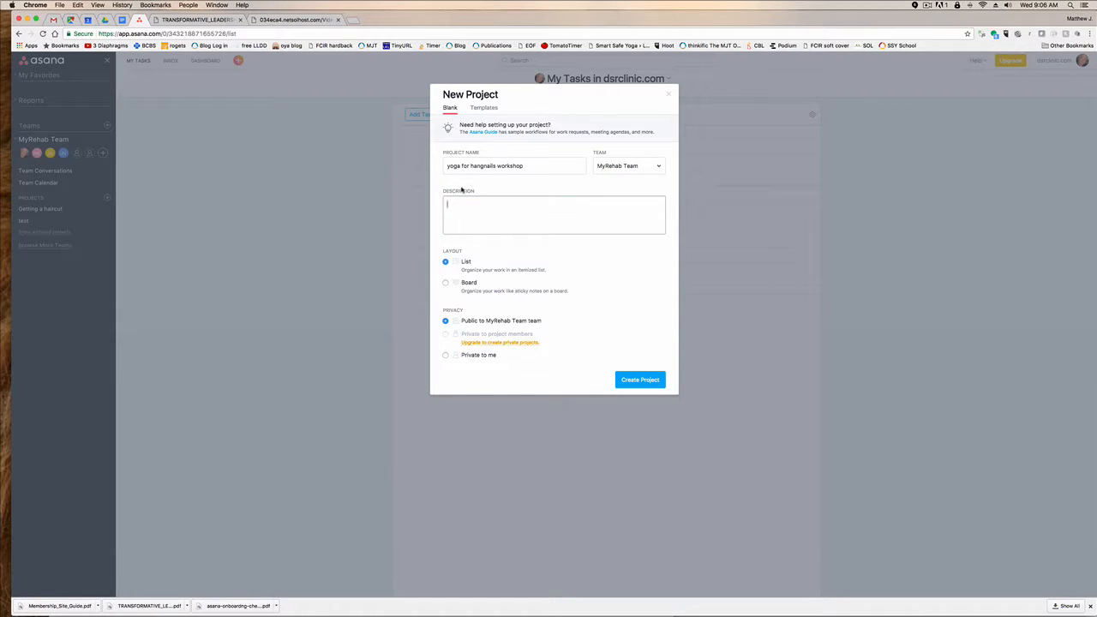
{"action": "type", "text": "Aug 8 wkshop"}
{"action": "left_click", "coordinate": [640, 383]}
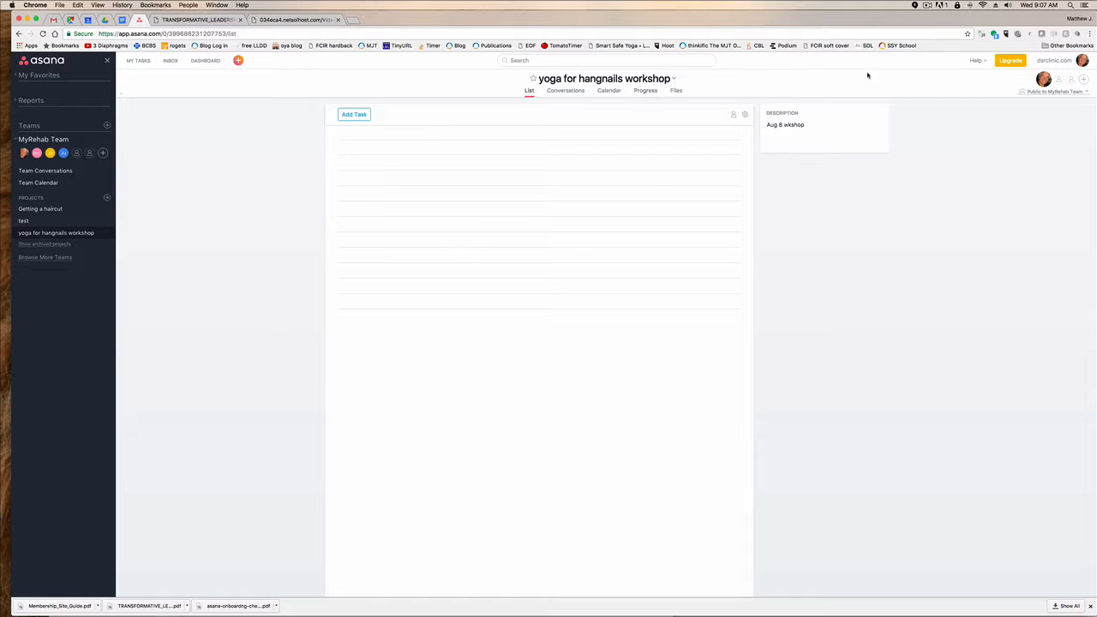
Step: Add three teammates as members of the workshop project and try to include the note "heres the new project for Sat"
{"action": "left_click", "coordinate": [1084, 79]}
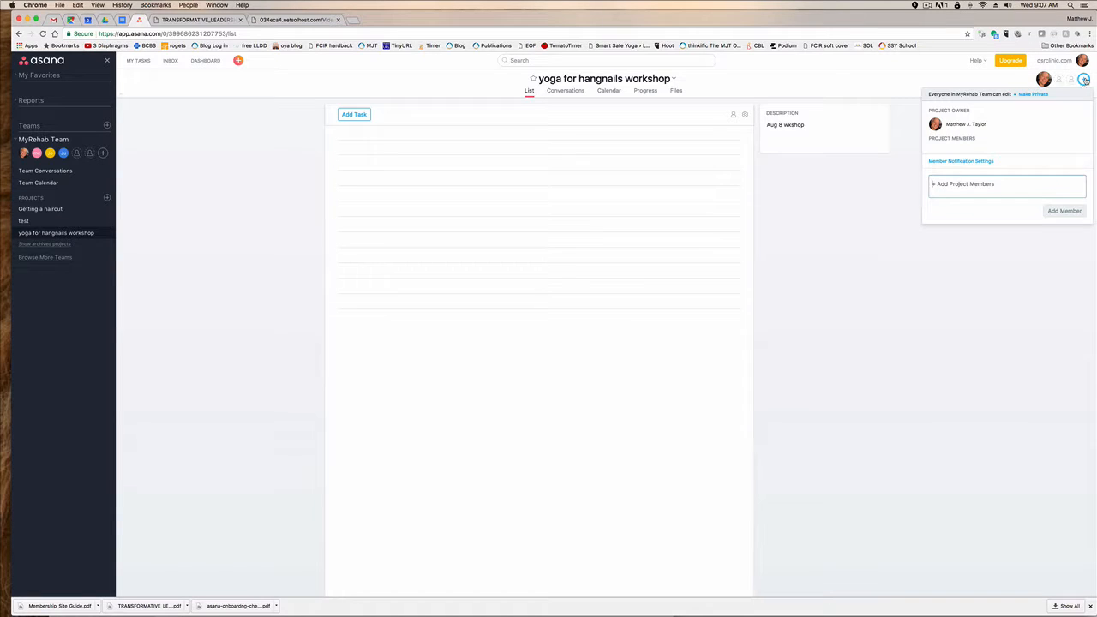
{"action": "type", "text": "jul"}
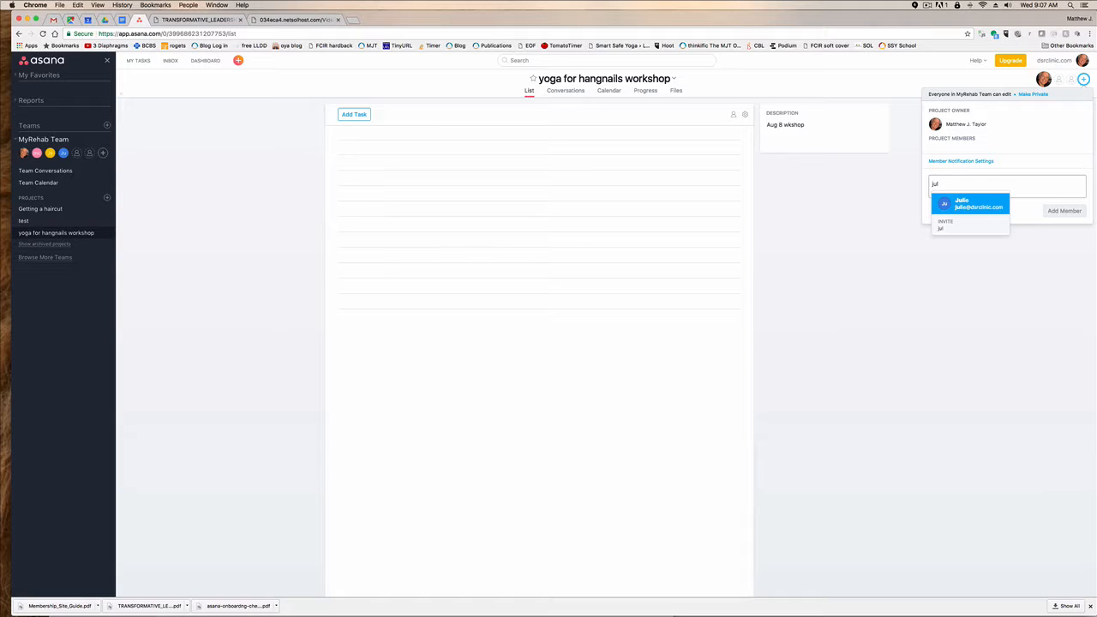
{"action": "key", "text": "Return"}
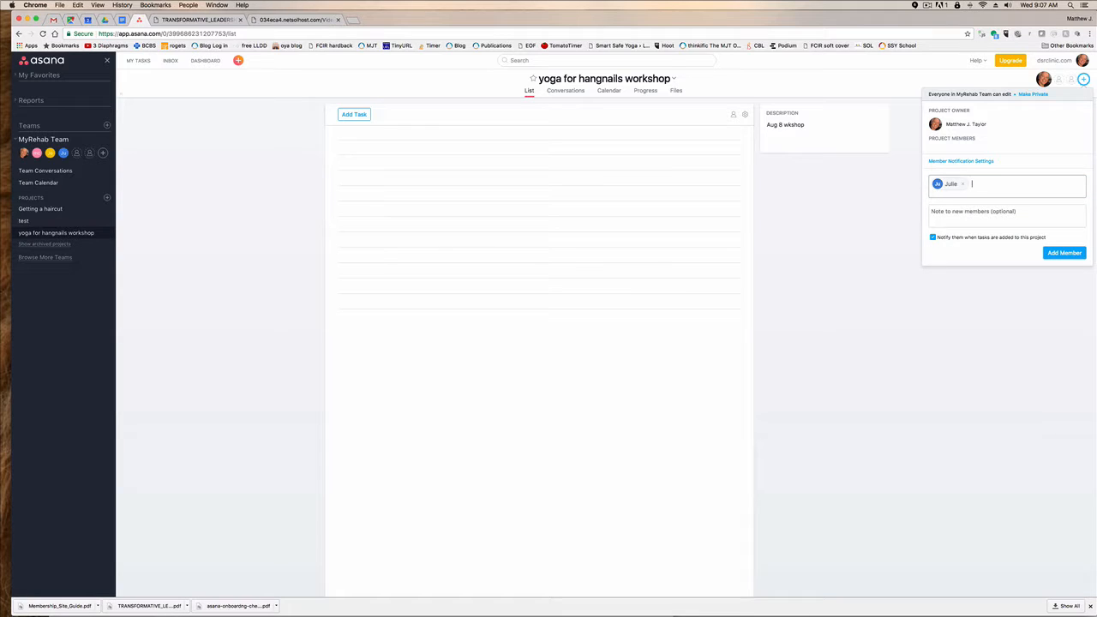
{"action": "type", "text": "jo"}
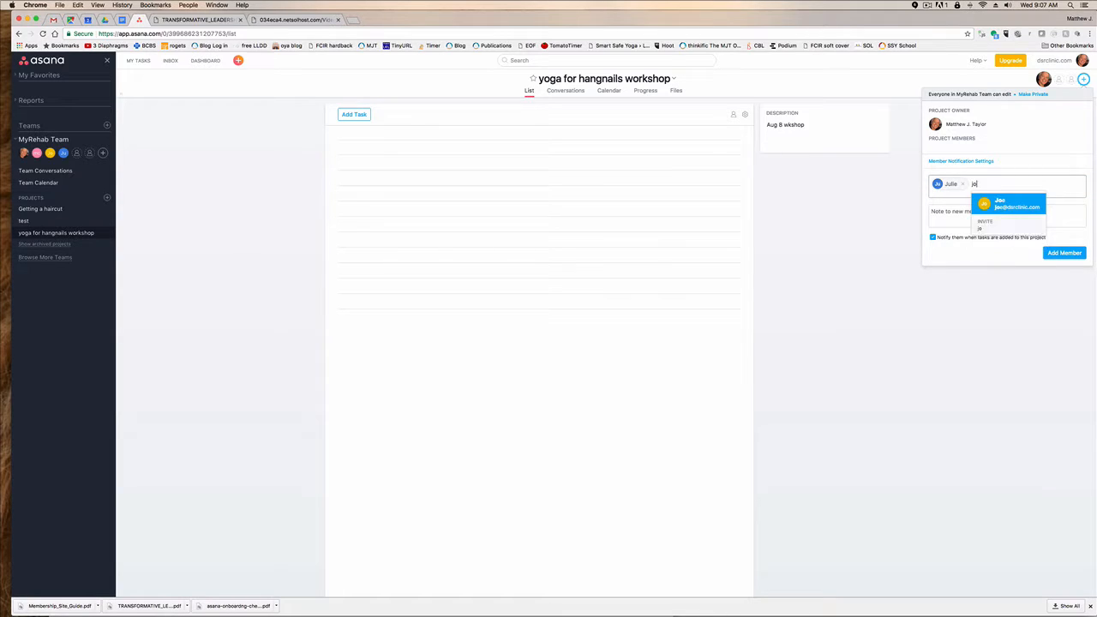
{"action": "key", "text": "Return"}
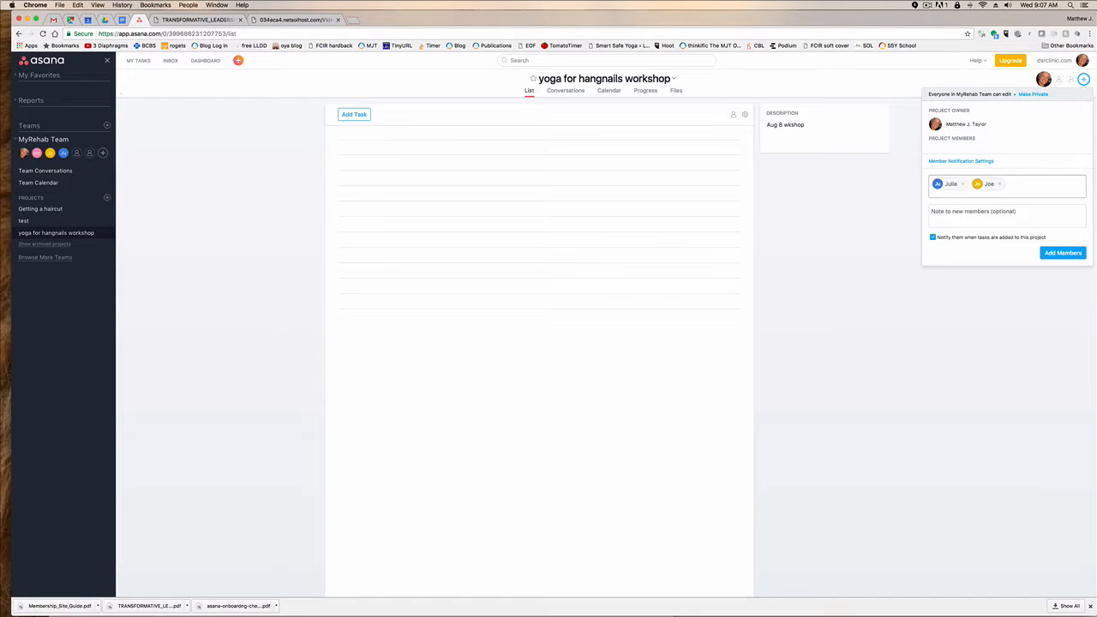
{"action": "type", "text": "ma"}
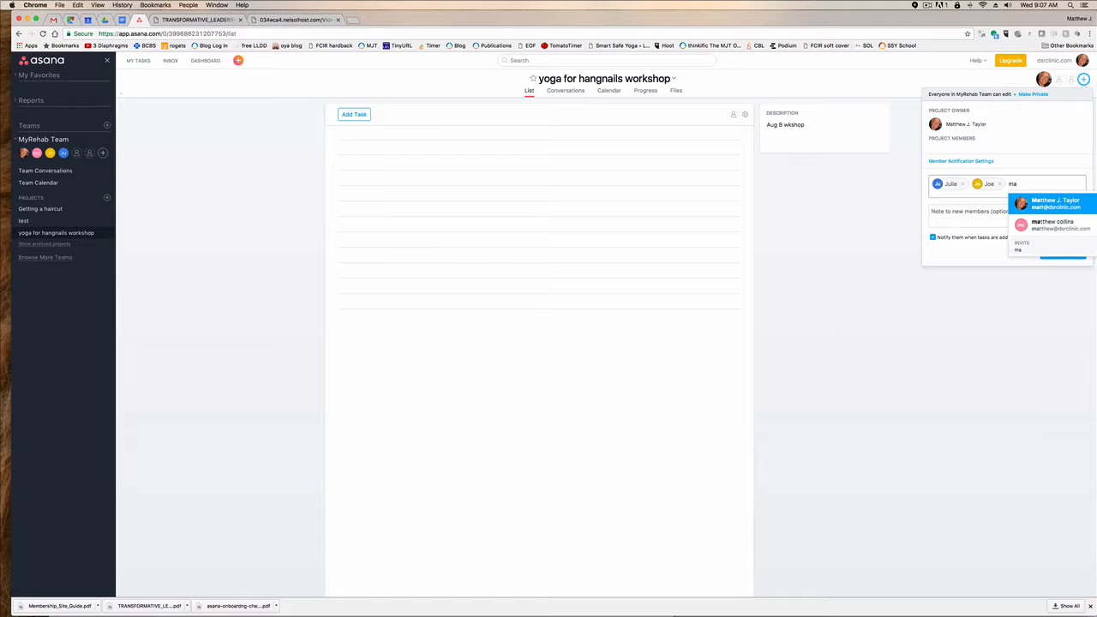
{"action": "left_click", "coordinate": [1036, 222]}
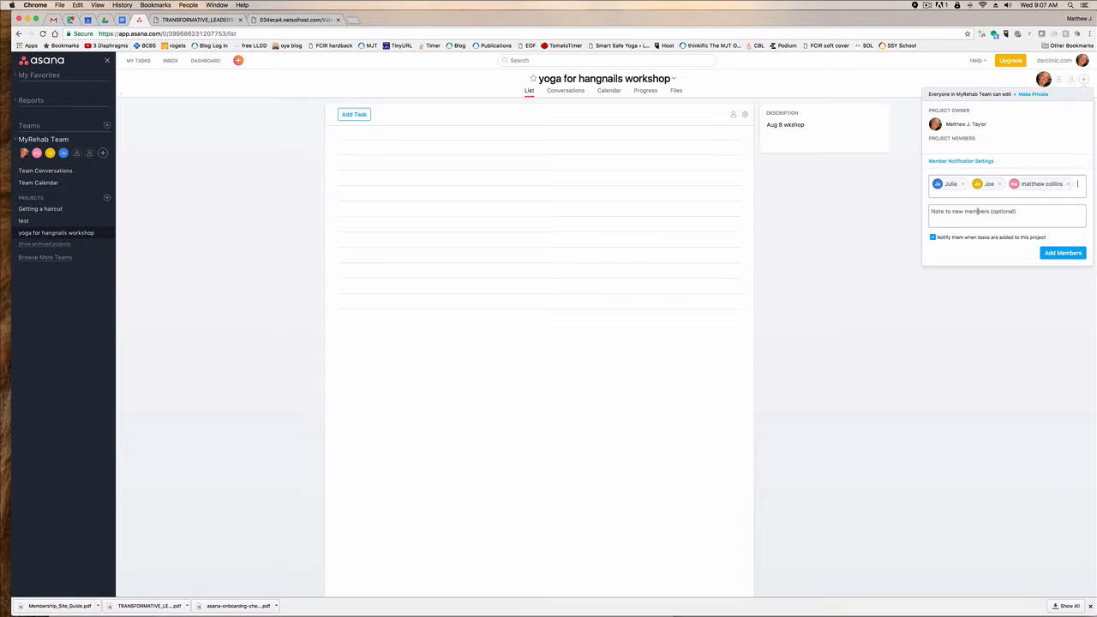
{"action": "type", "text": "heres"}
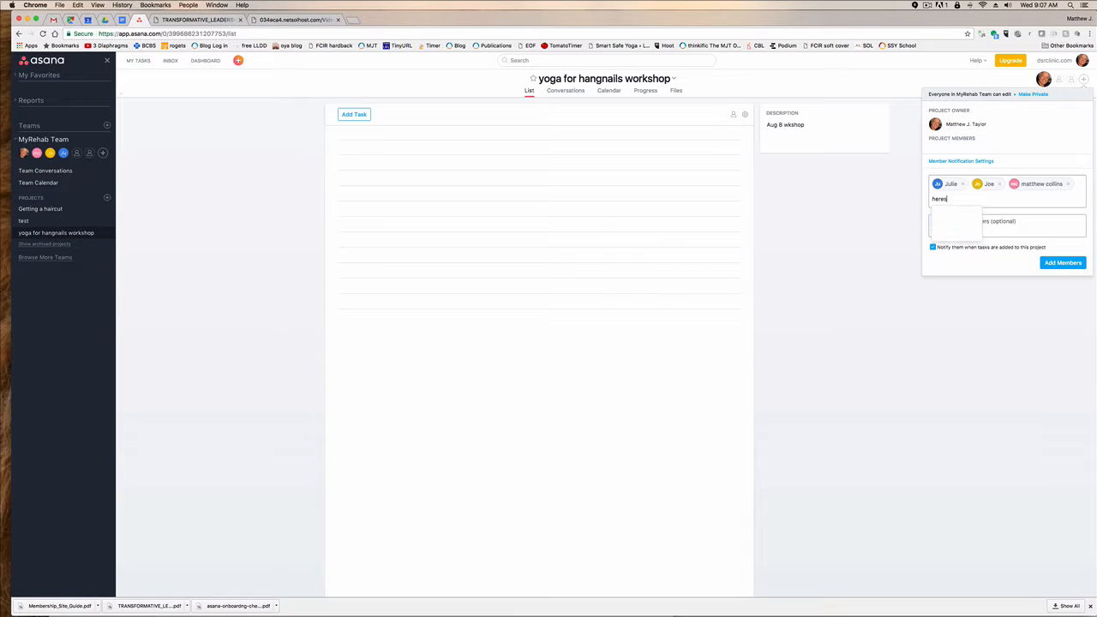
{"action": "type", "text": " the new project for Sat"}
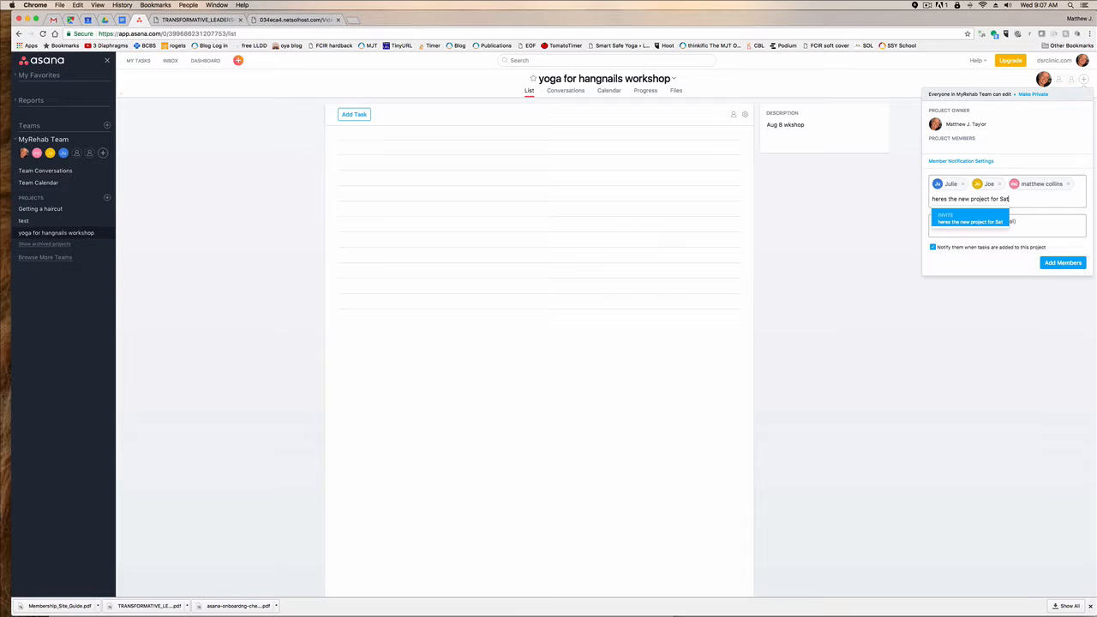
{"action": "left_click", "coordinate": [1061, 263]}
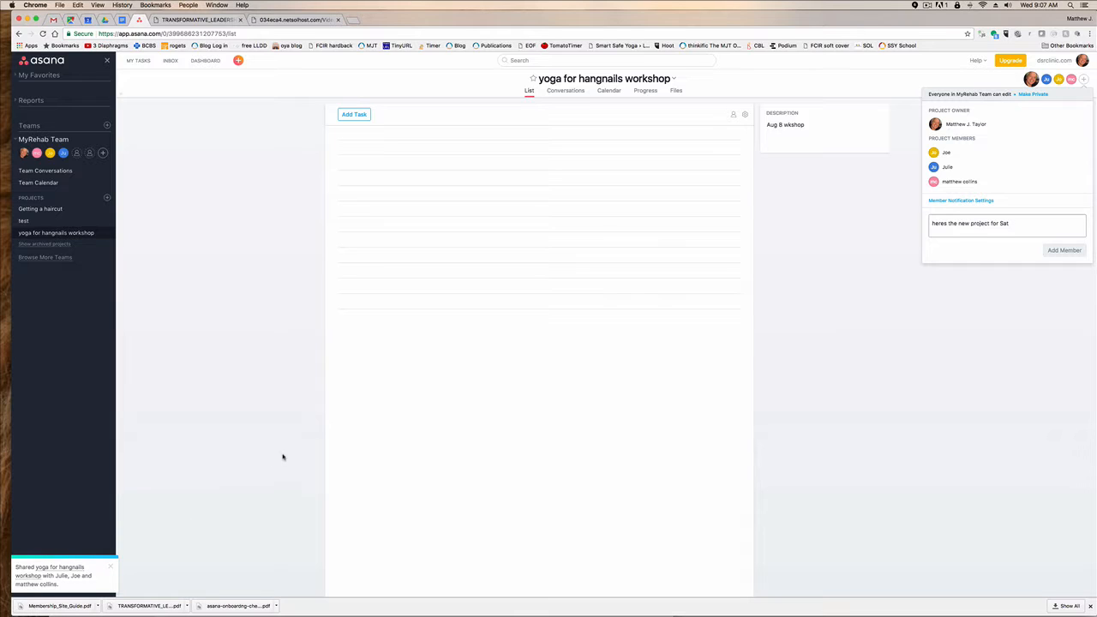
{"action": "left_click", "coordinate": [361, 118]}
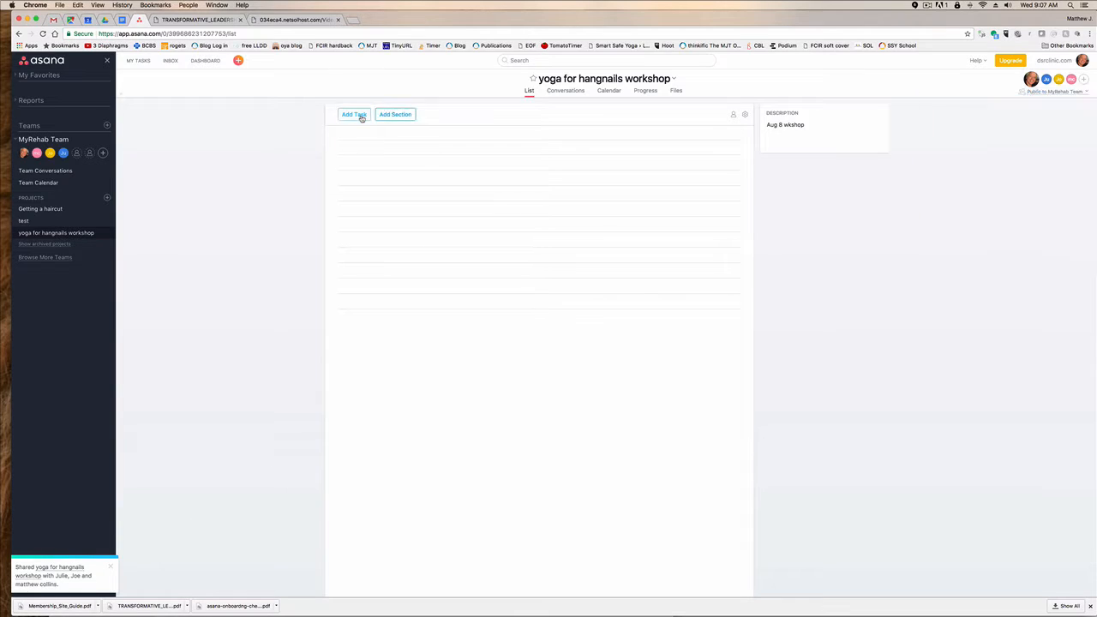
Step: Add a task named "notify team" to the project, assigned to yourself and due August 3, 2017
{"action": "left_click", "coordinate": [354, 114]}
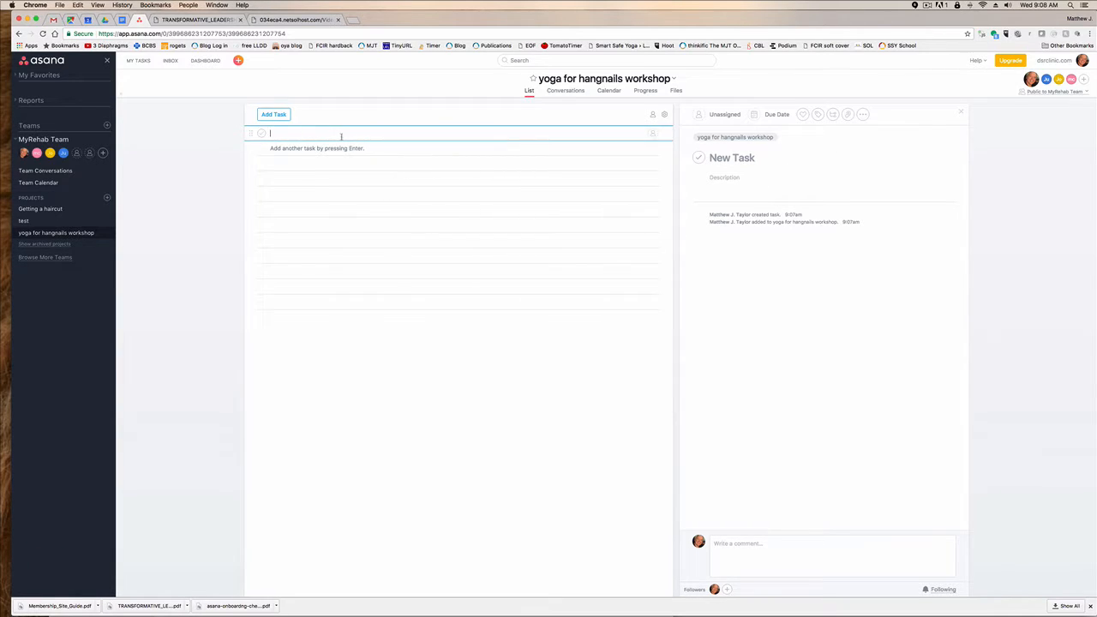
{"action": "type", "text": "notify team"}
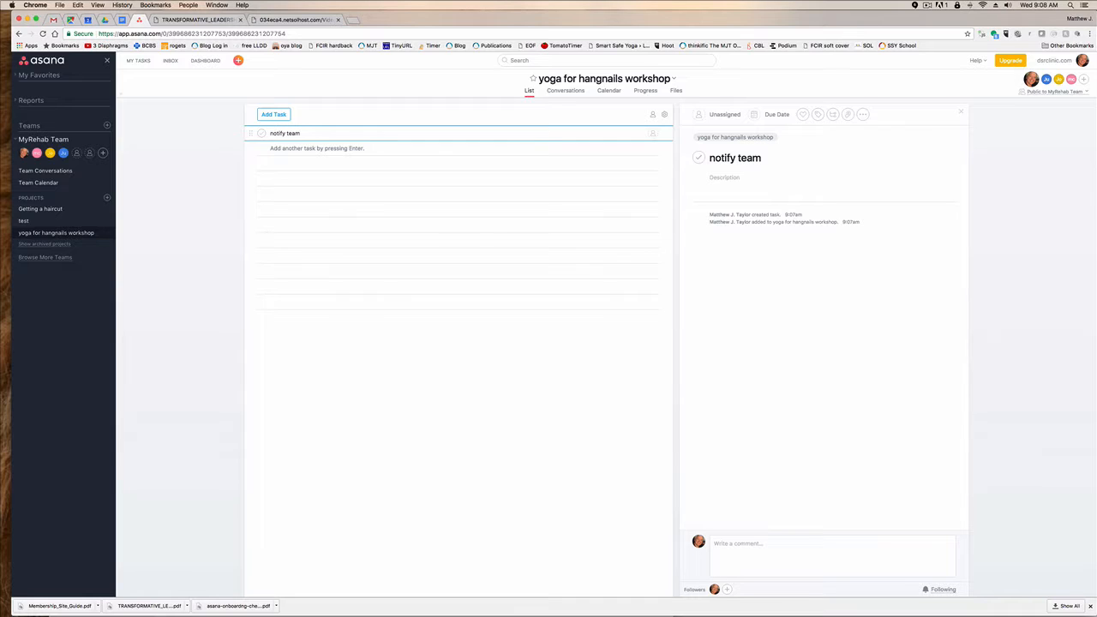
{"action": "left_click", "coordinate": [653, 135]}
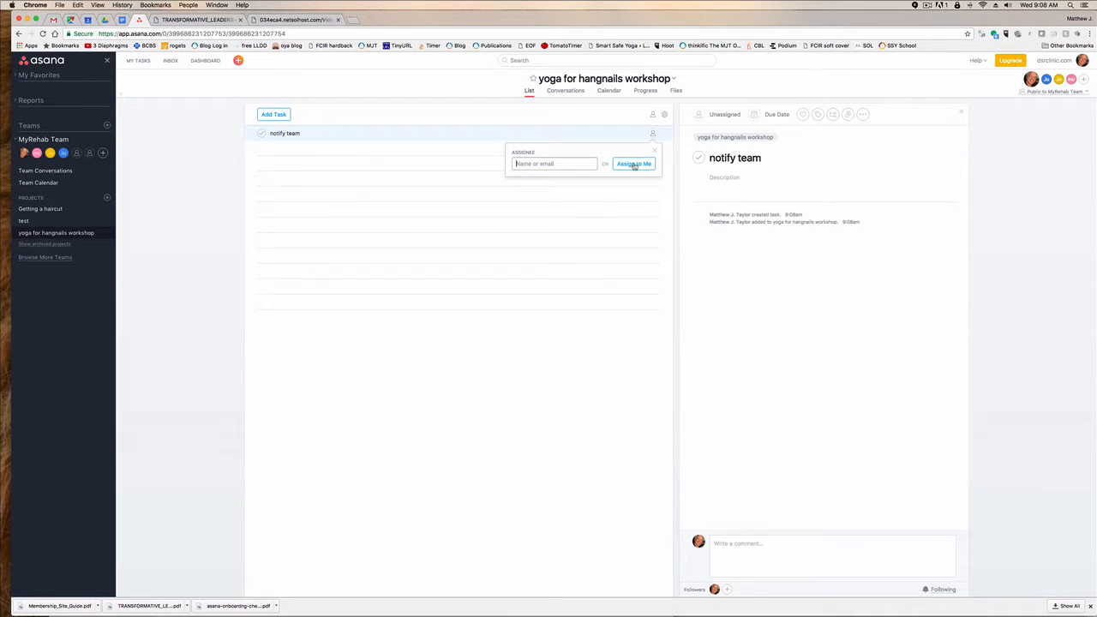
{"action": "left_click", "coordinate": [633, 164]}
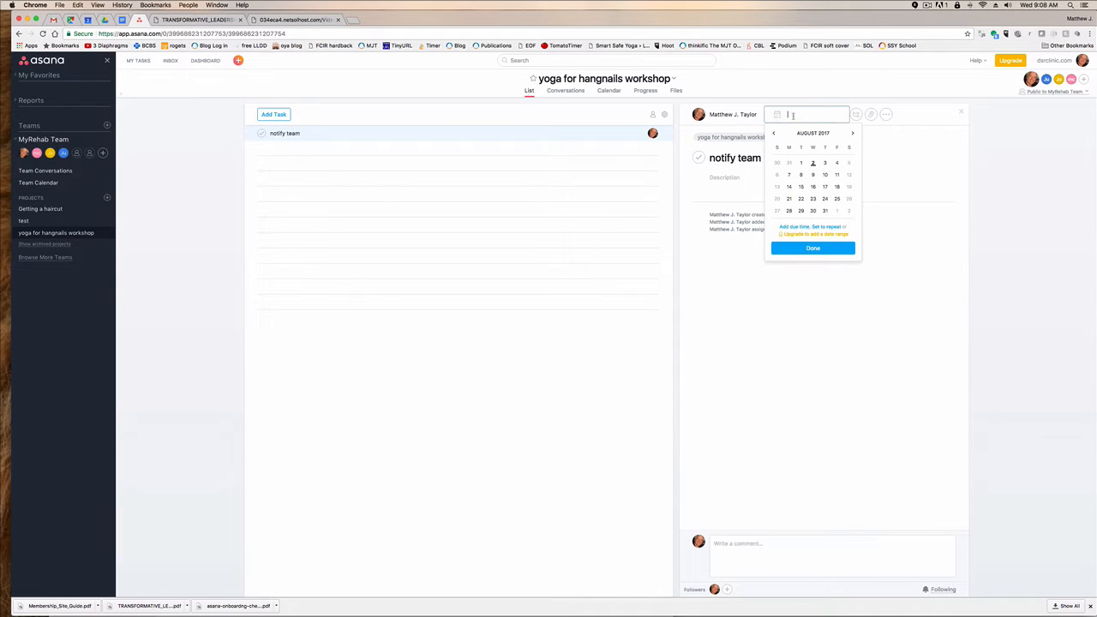
{"action": "left_click", "coordinate": [825, 163]}
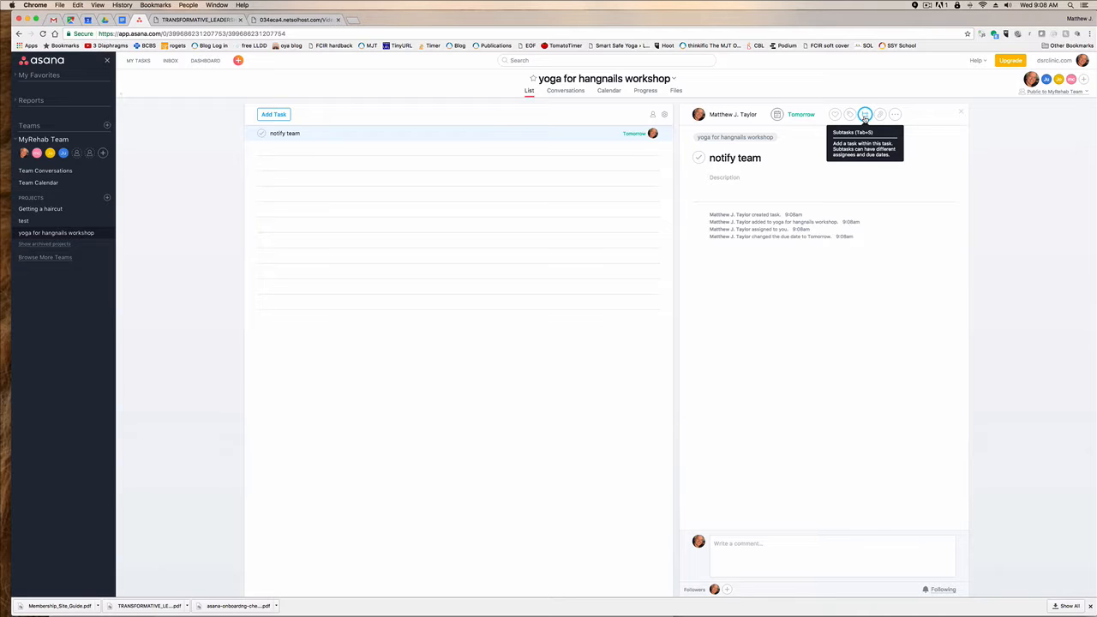
Step: Add the subtasks "send email" and "confirm first date" to the "notify team" task
{"action": "left_click", "coordinate": [865, 115]}
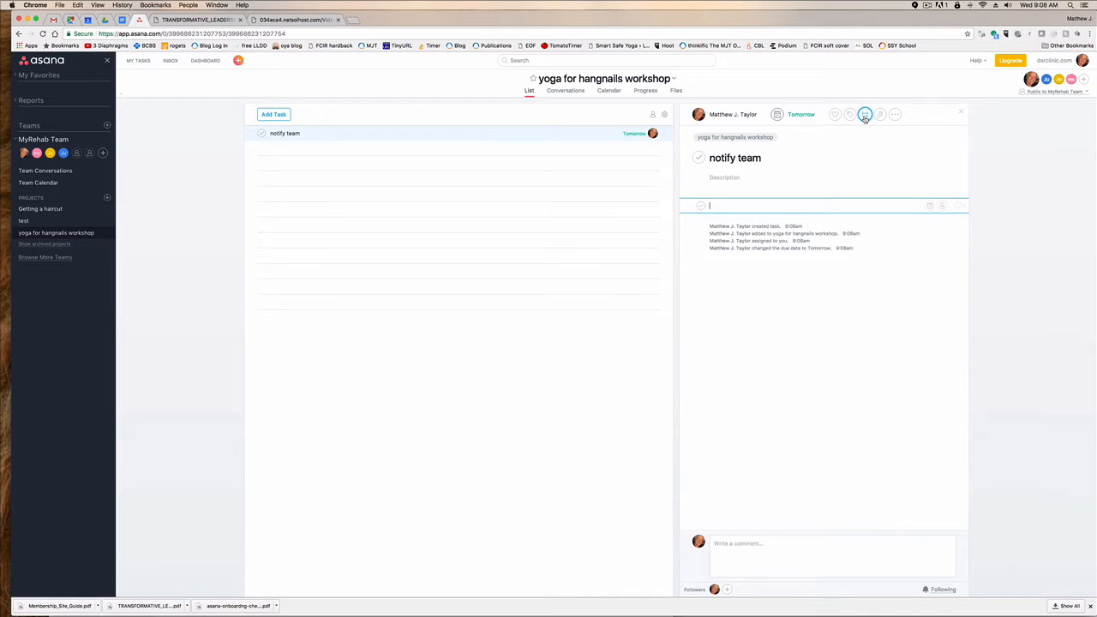
{"action": "type", "text": "send email"}
{"action": "key", "text": "Return"}
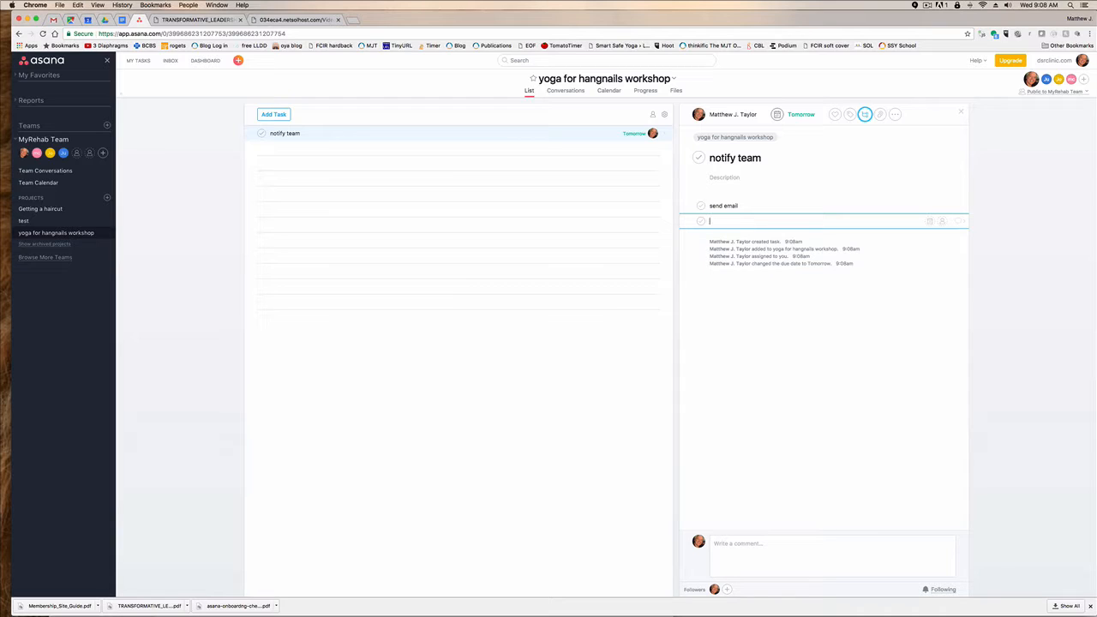
{"action": "type", "text": "confirm first date"}
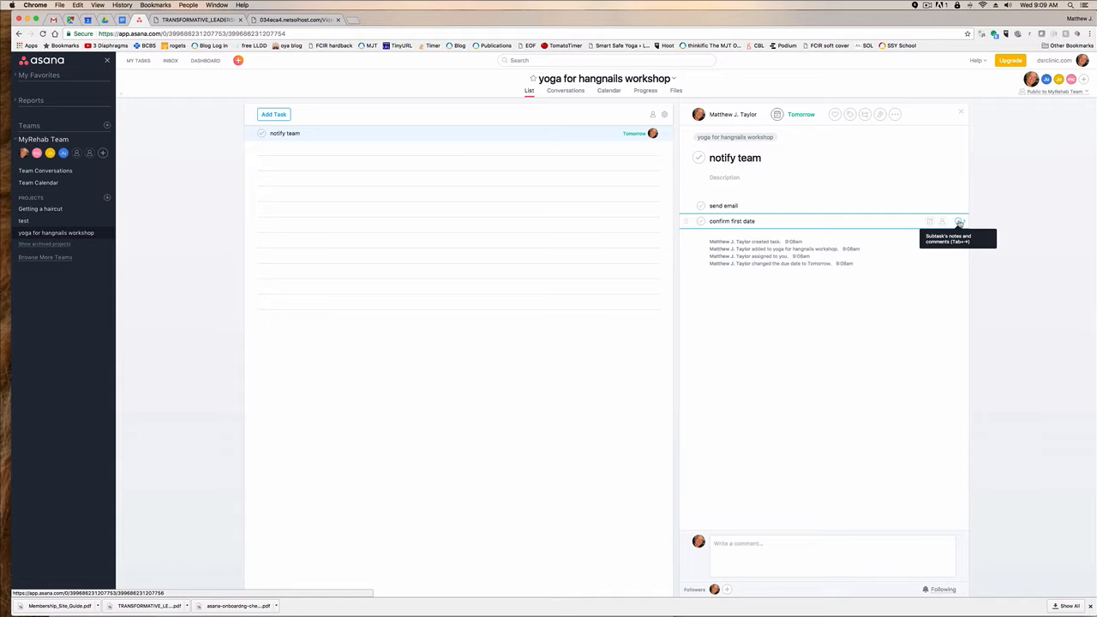
{"action": "left_click", "coordinate": [832, 308]}
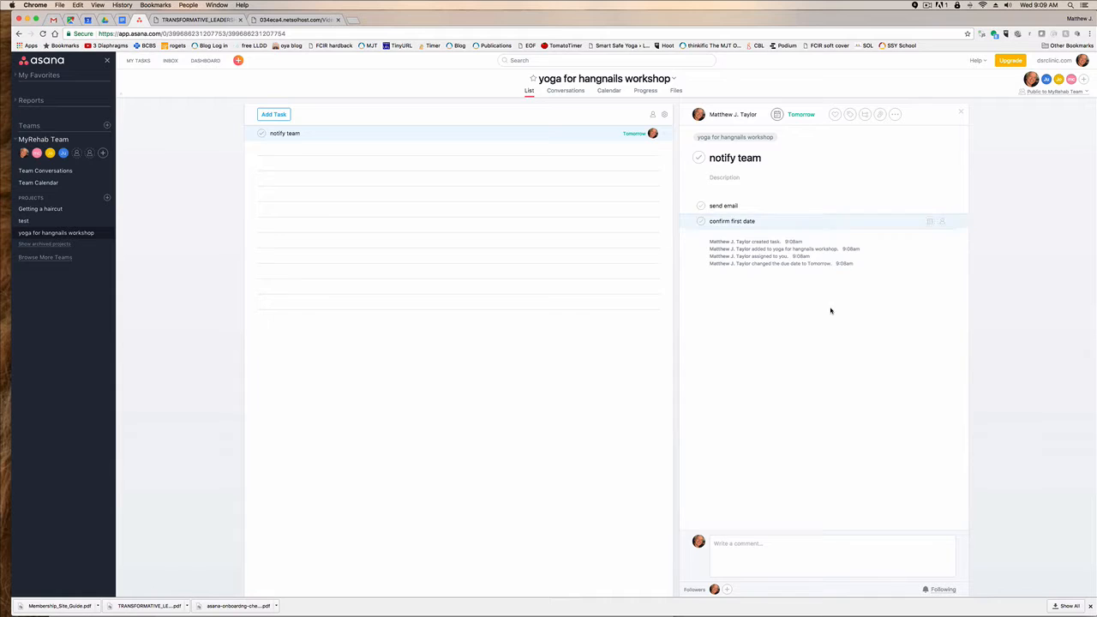
Step: Attach the file "Learning Objectives Fall AZ APTA 2017.docx" from the computer to the "notify team" task
{"action": "left_click", "coordinate": [880, 115]}
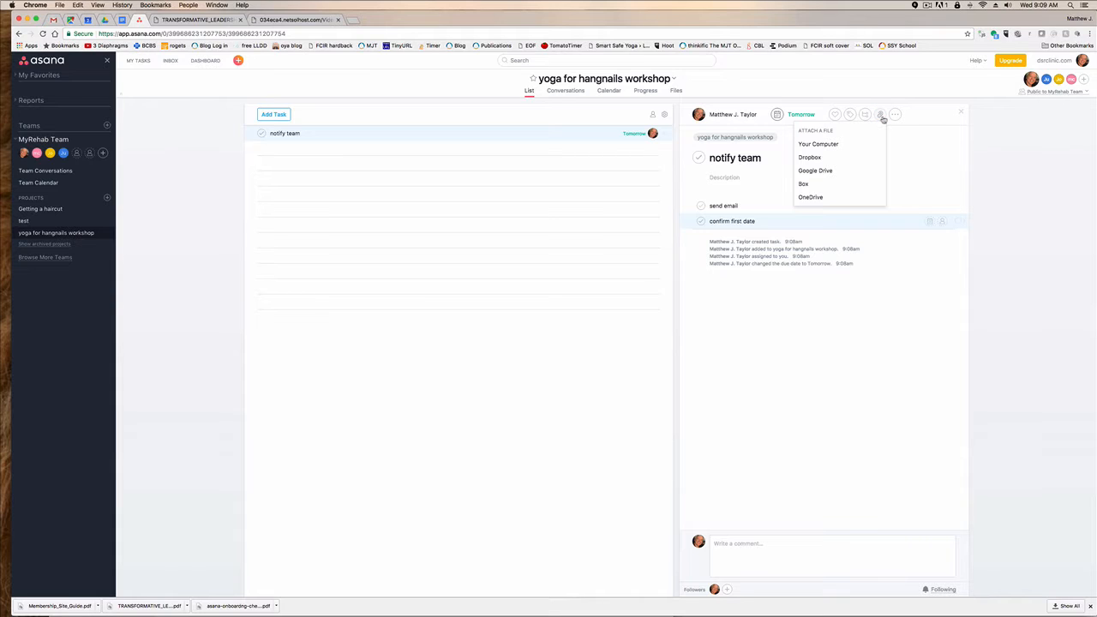
{"action": "left_click", "coordinate": [818, 145]}
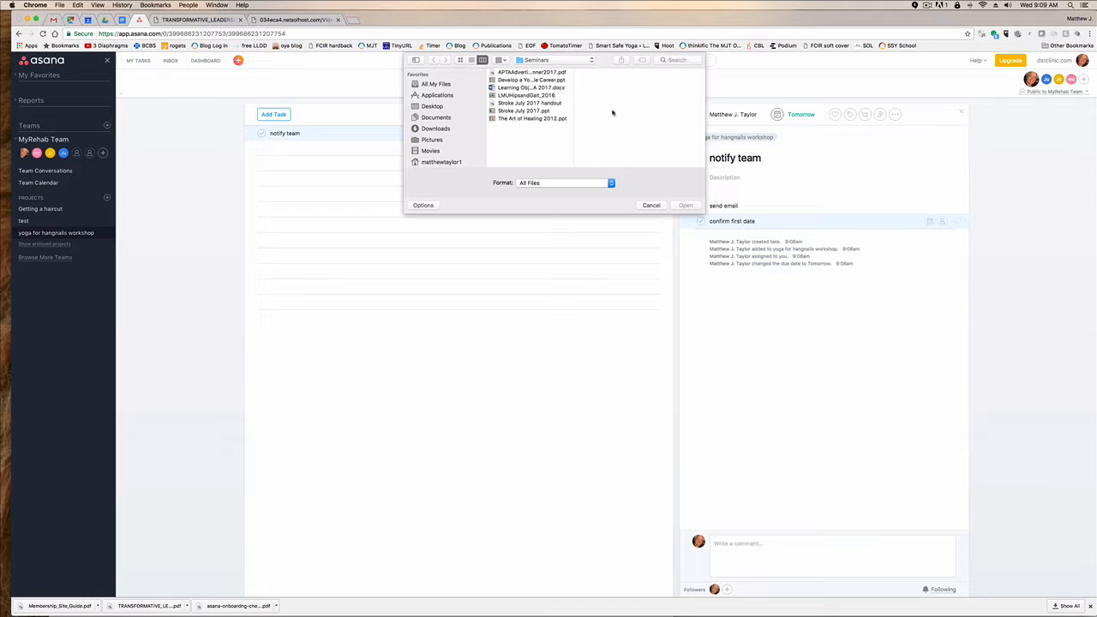
{"action": "left_click", "coordinate": [562, 88]}
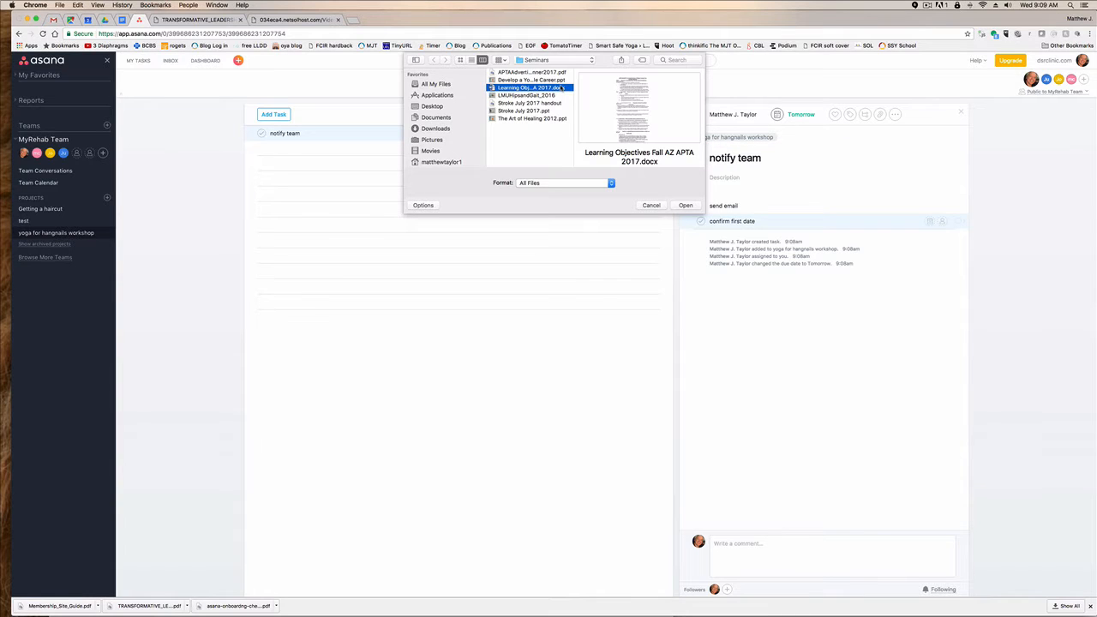
{"action": "left_click", "coordinate": [680, 206]}
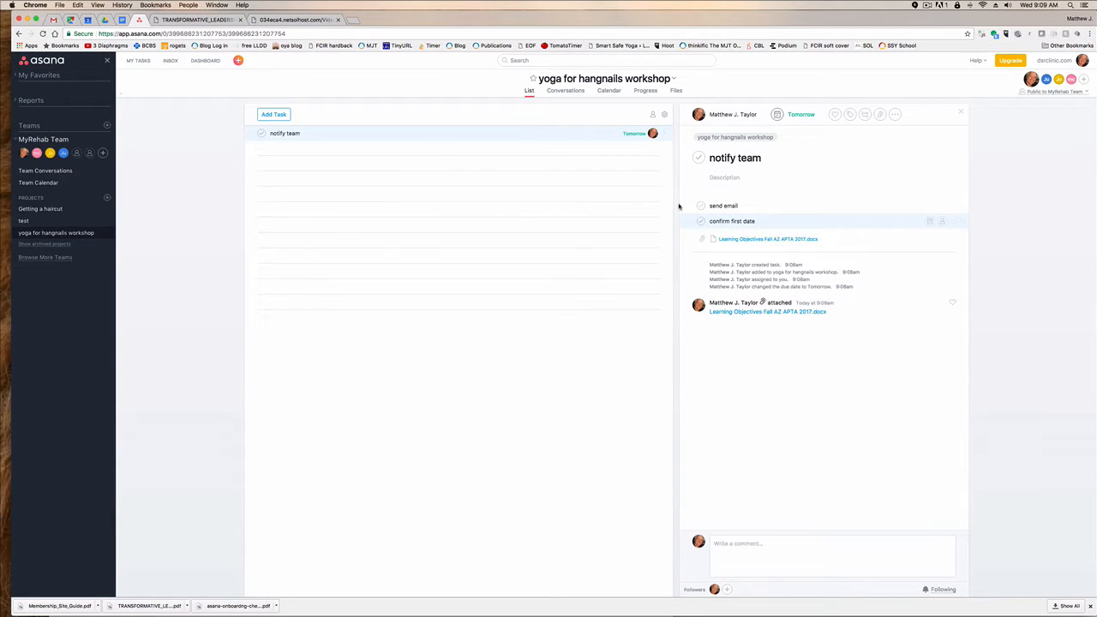
Step: Add a second task named "contract signed with leaser" to the workshop project, below "notify team"
{"action": "left_click", "coordinate": [469, 148]}
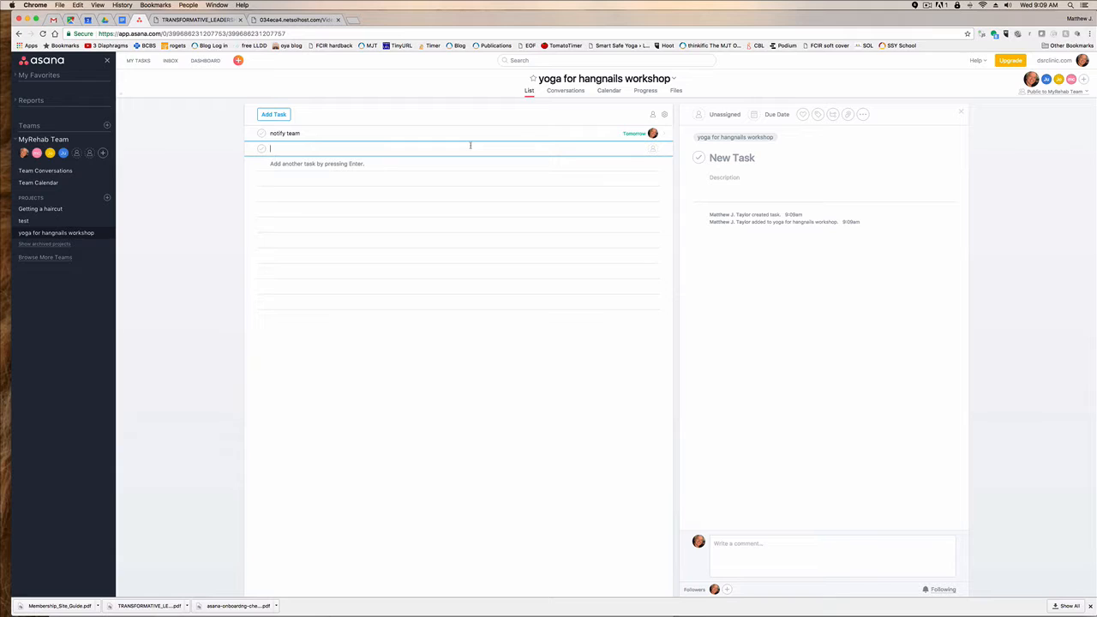
{"action": "type", "text": "contract signed with"}
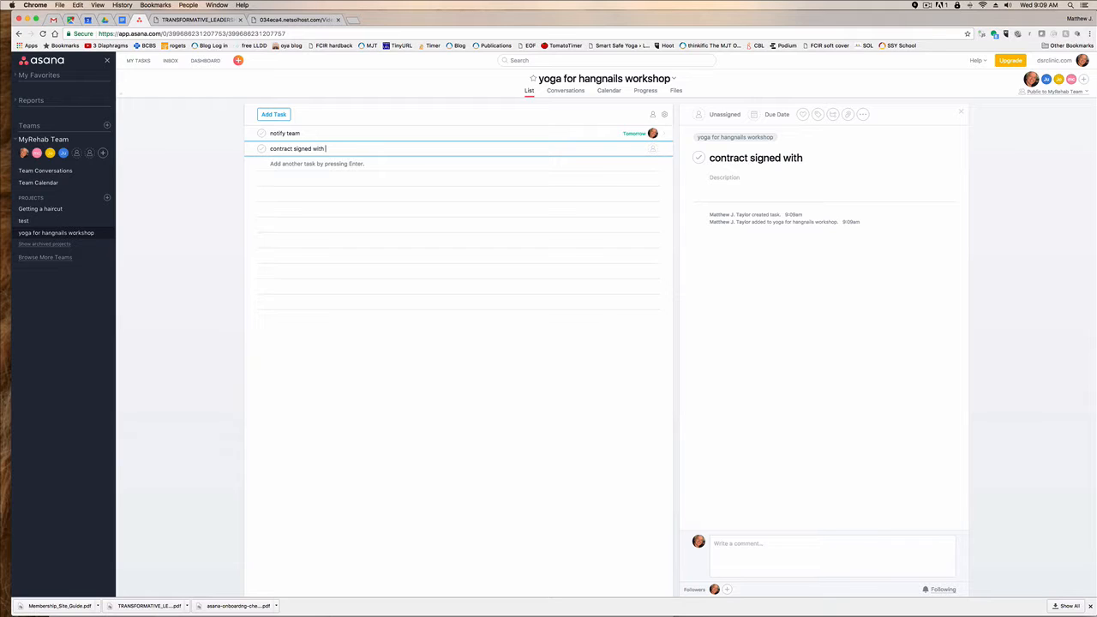
{"action": "type", "text": " leaser"}
Step: Assign the "contract signed with leaser" task to the third suggested teammate and set its due date to August 4, 2017
{"action": "left_click", "coordinate": [718, 114]}
{"action": "key", "text": "Down"}
{"action": "key", "text": "Down"}
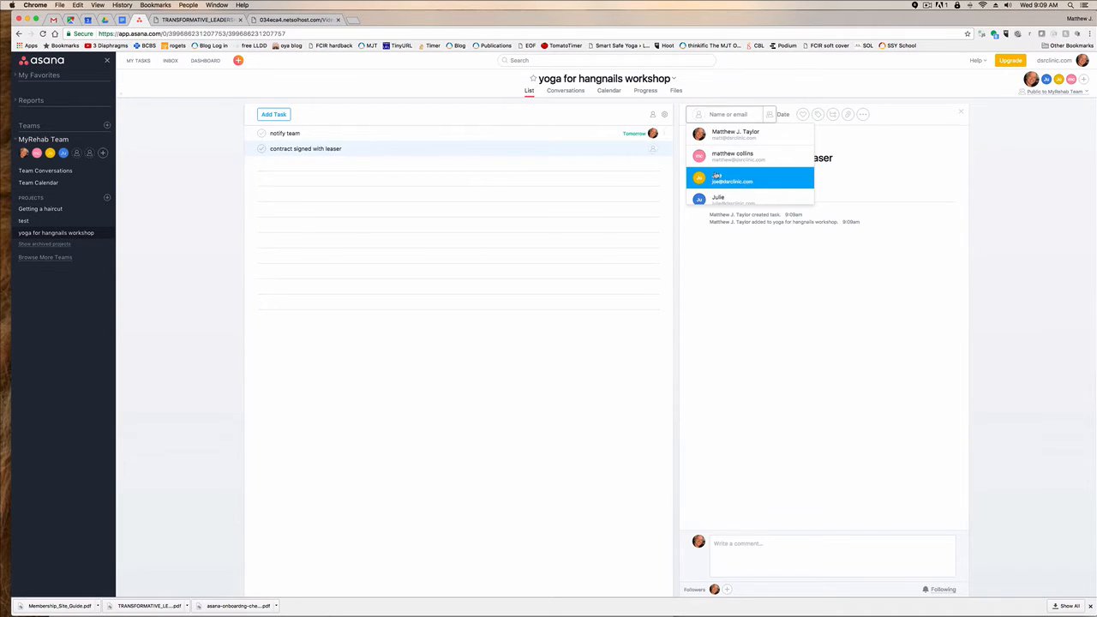
{"action": "key", "text": "Return"}
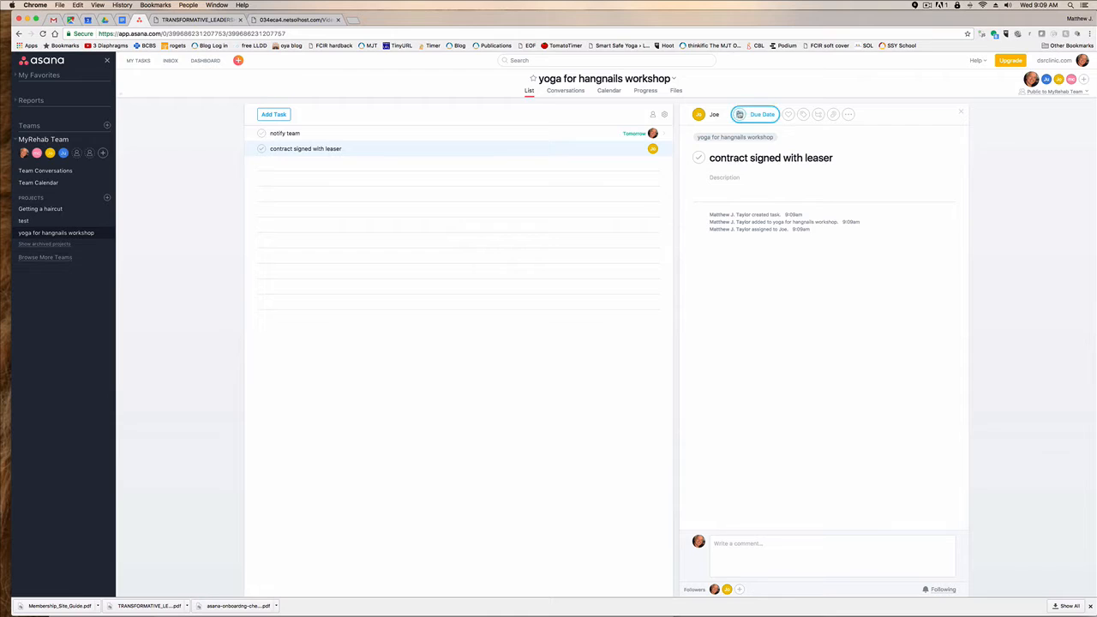
{"action": "left_click", "coordinate": [761, 114]}
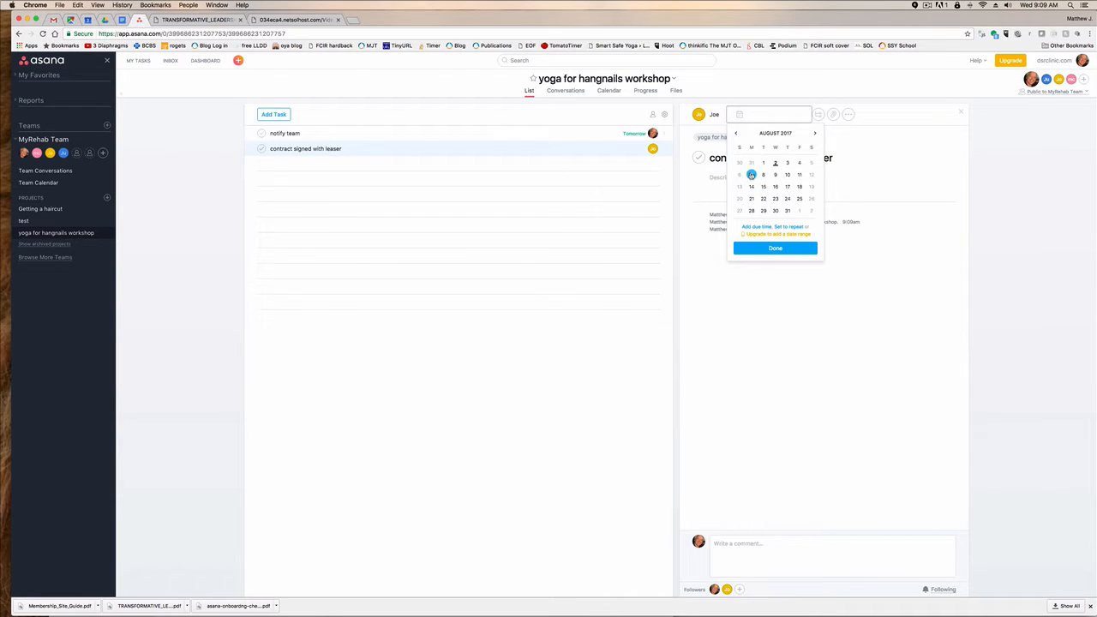
{"action": "left_click", "coordinate": [799, 163]}
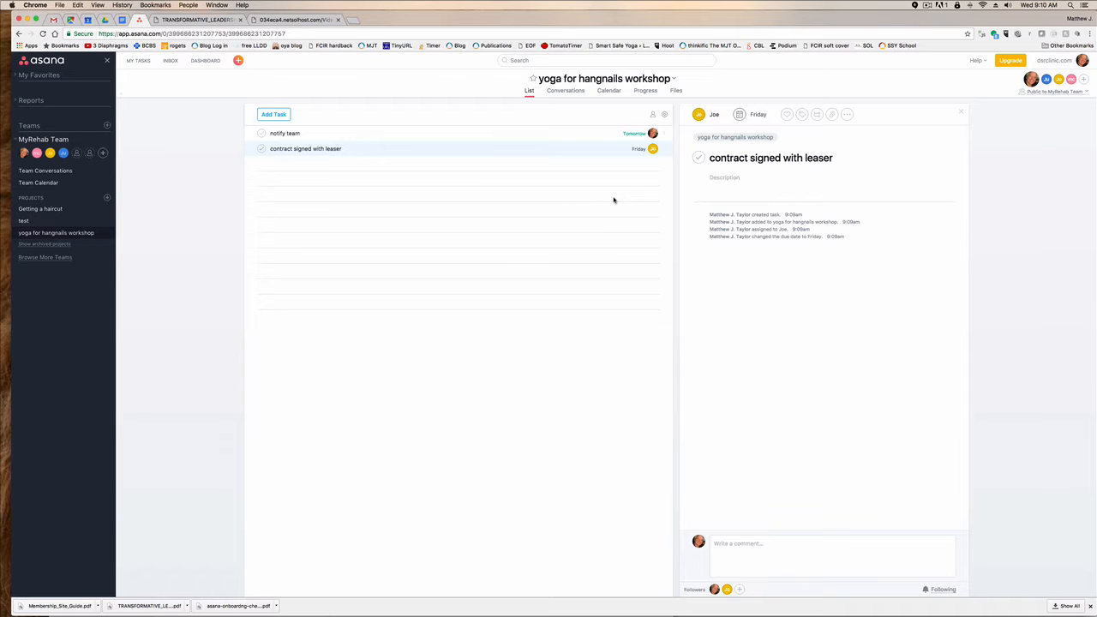
Step: Mark the "notify team" task complete and check your own task list
{"action": "left_click", "coordinate": [411, 136]}
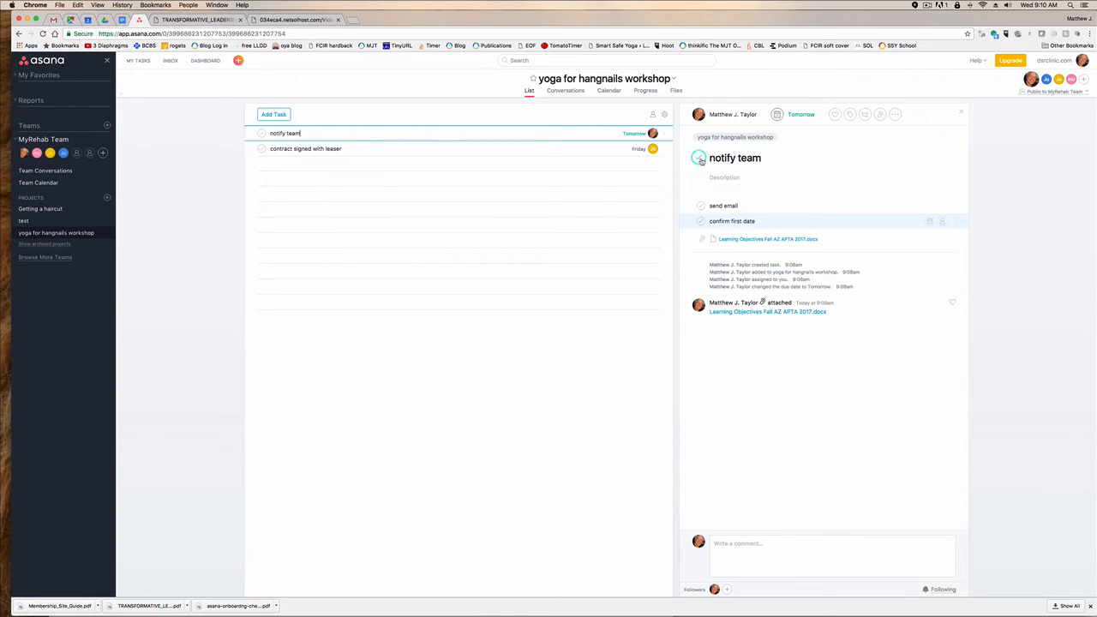
{"action": "left_click", "coordinate": [261, 135]}
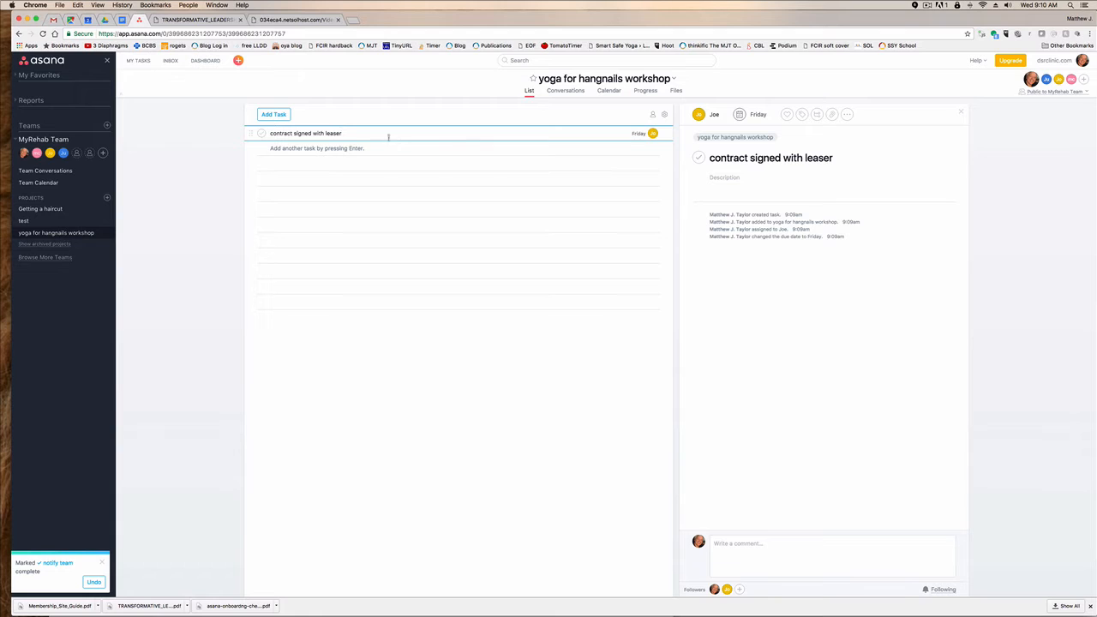
{"action": "left_click", "coordinate": [138, 61]}
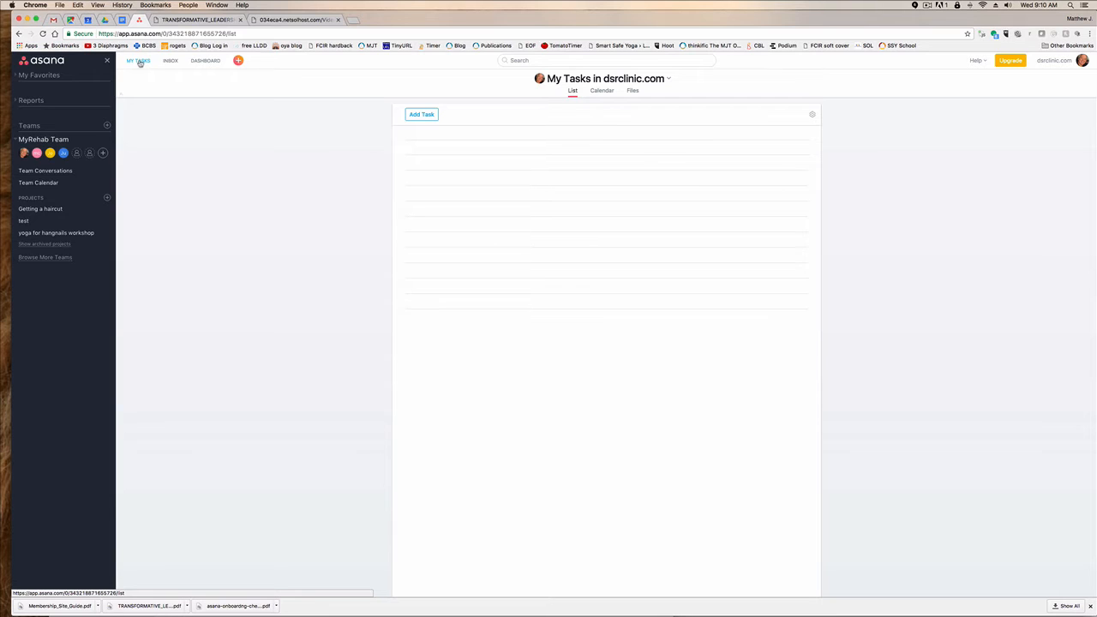
Step: Return to the yoga for hangnails workshop project and review its task list, conversations, calendar, progress and files
{"action": "left_click", "coordinate": [33, 212]}
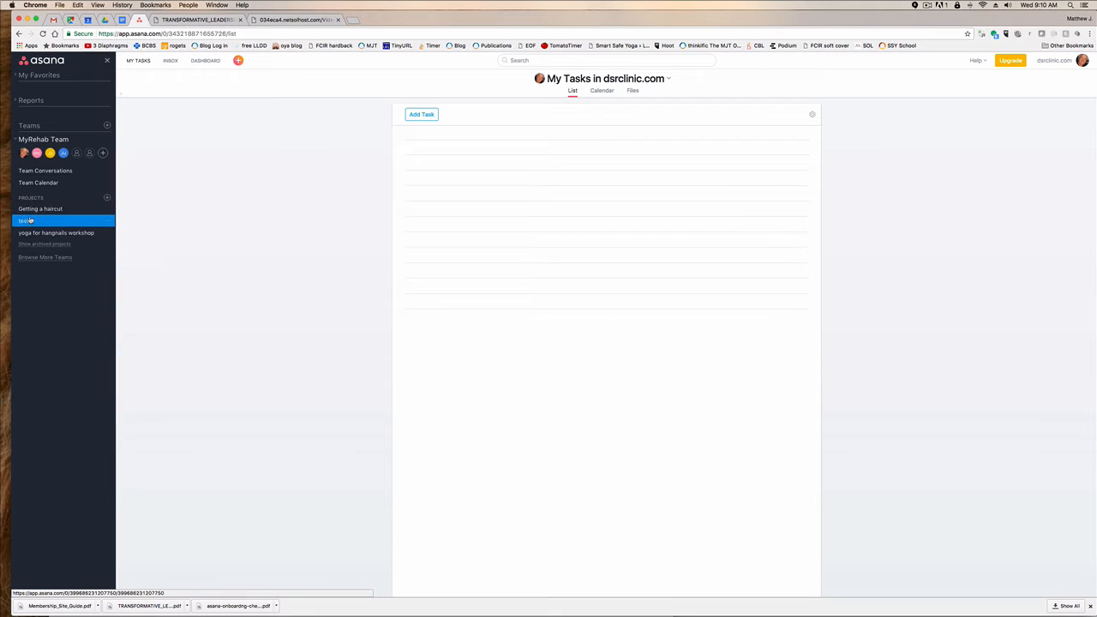
{"action": "left_click", "coordinate": [34, 234]}
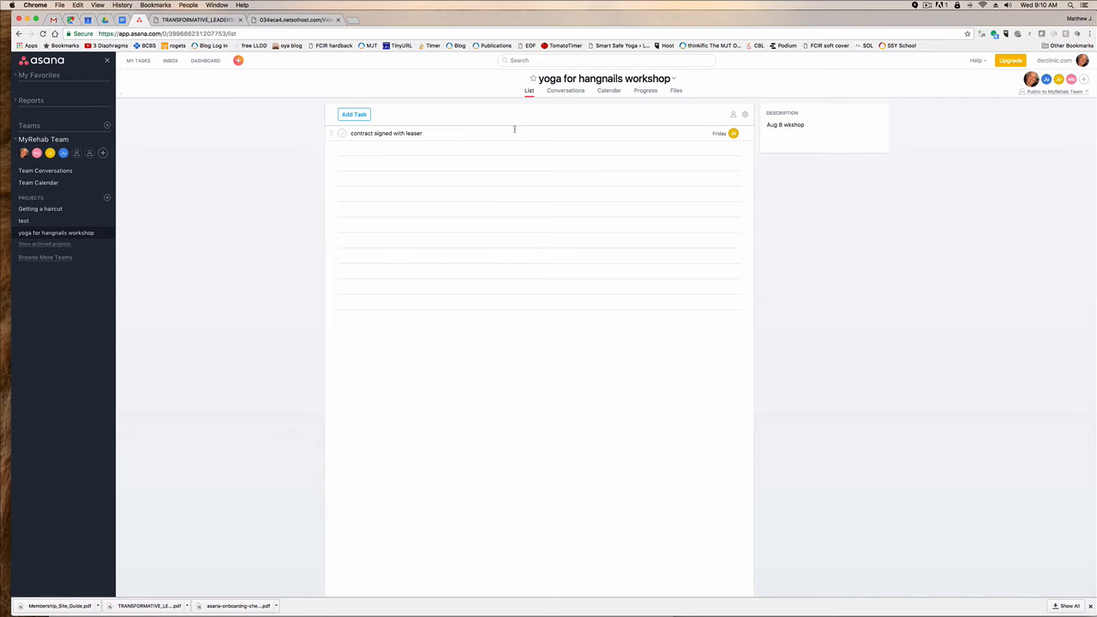
{"action": "left_click", "coordinate": [570, 91]}
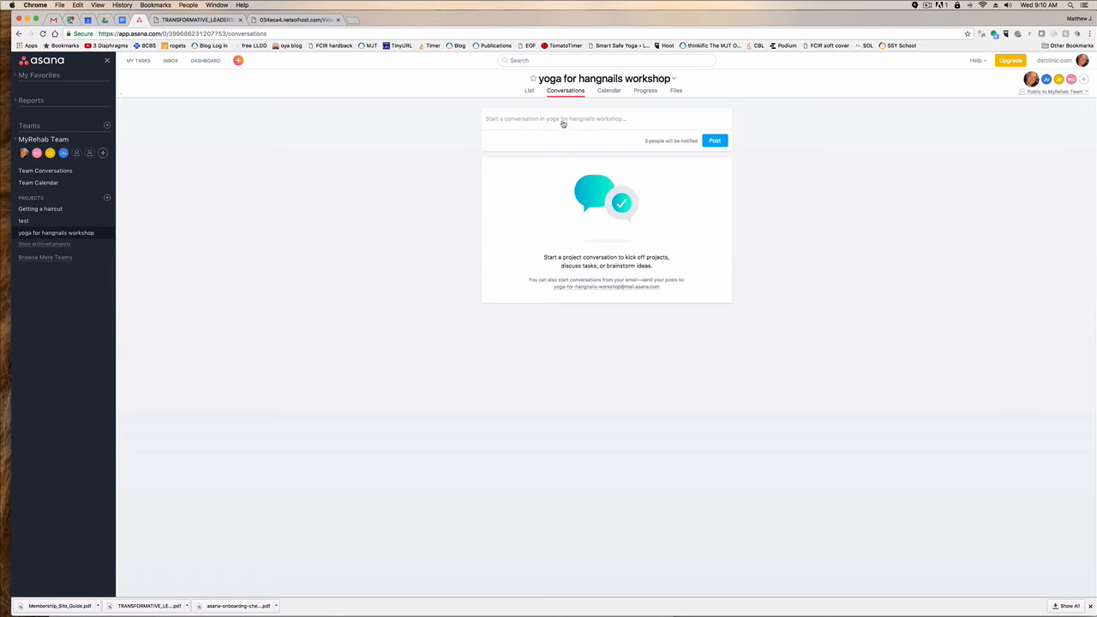
{"action": "left_click", "coordinate": [608, 90]}
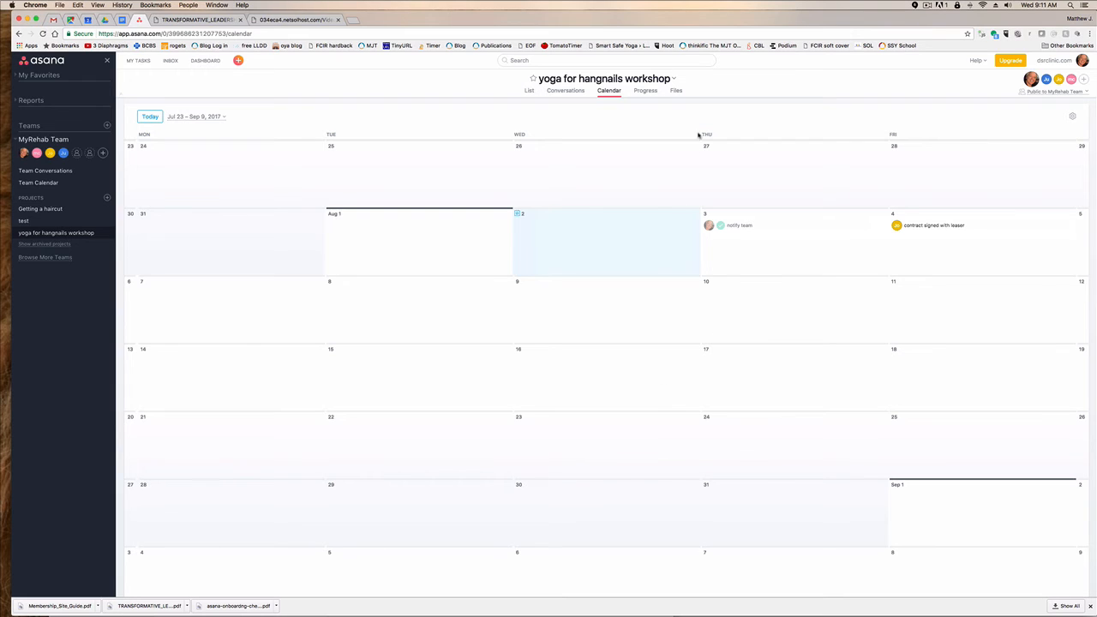
{"action": "left_click", "coordinate": [647, 91]}
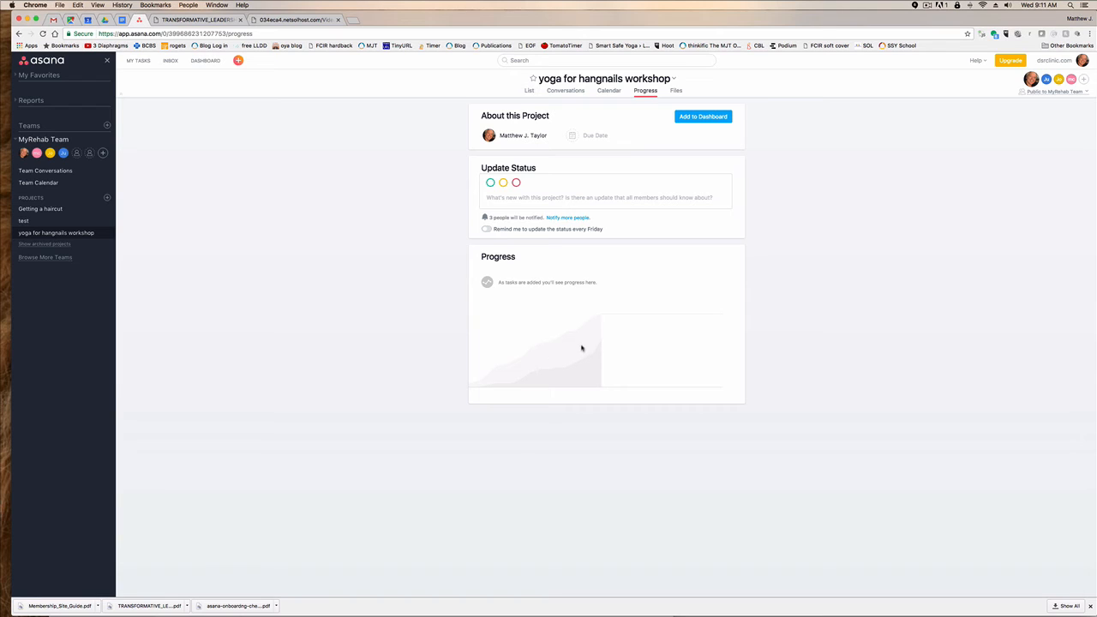
{"action": "left_click", "coordinate": [676, 92]}
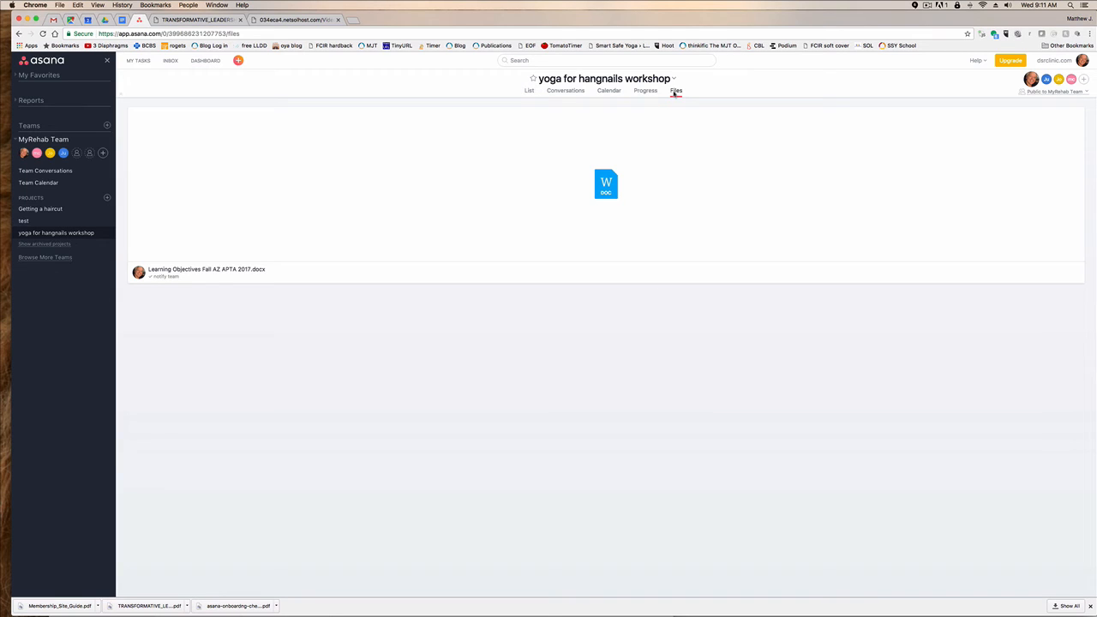